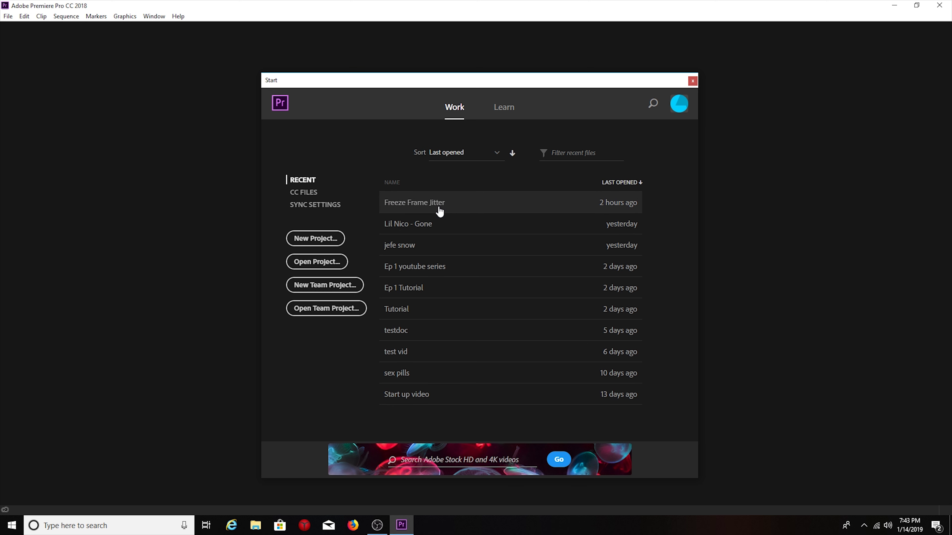
# Open the Freeze Frame Jitter project and import clip 00035 from the EOS_DIGITAL card's PRIVATE, AVCHD, BDMV, STREAM folder.
pyautogui.click(418, 204)
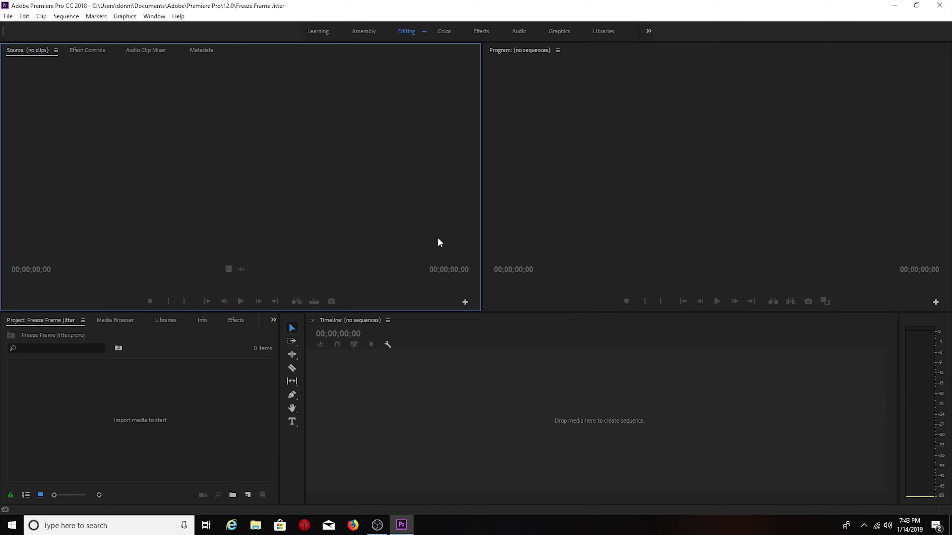
pyautogui.rightClick(114, 408)
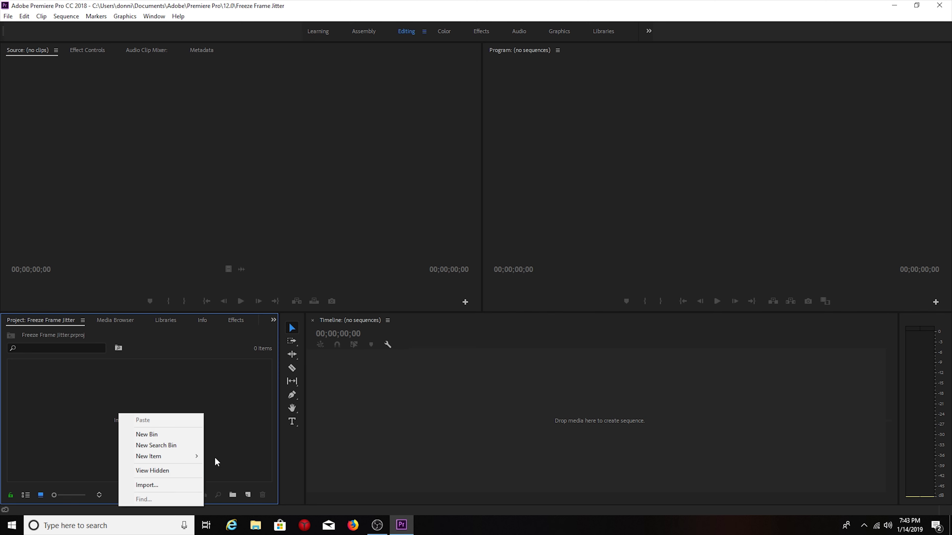
pyautogui.click(172, 485)
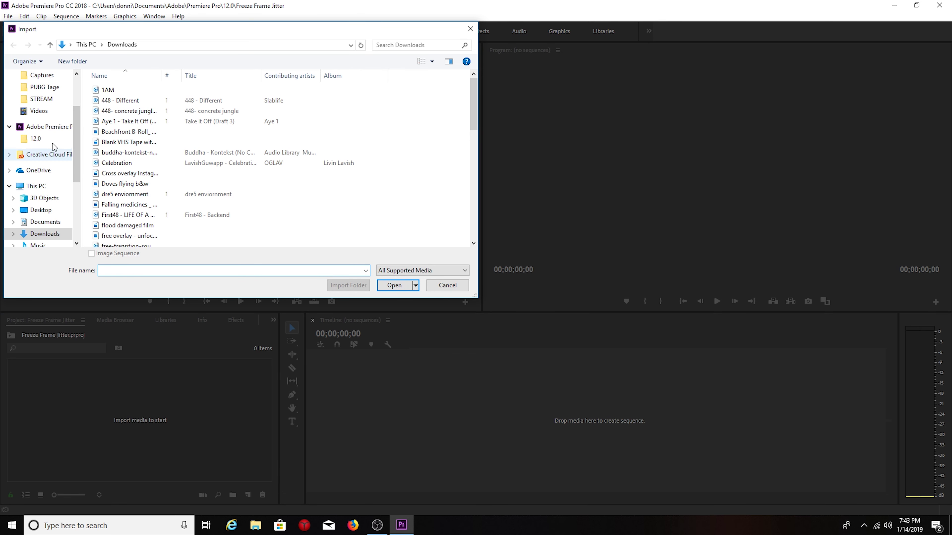
pyautogui.scroll(-4, 37, 109)
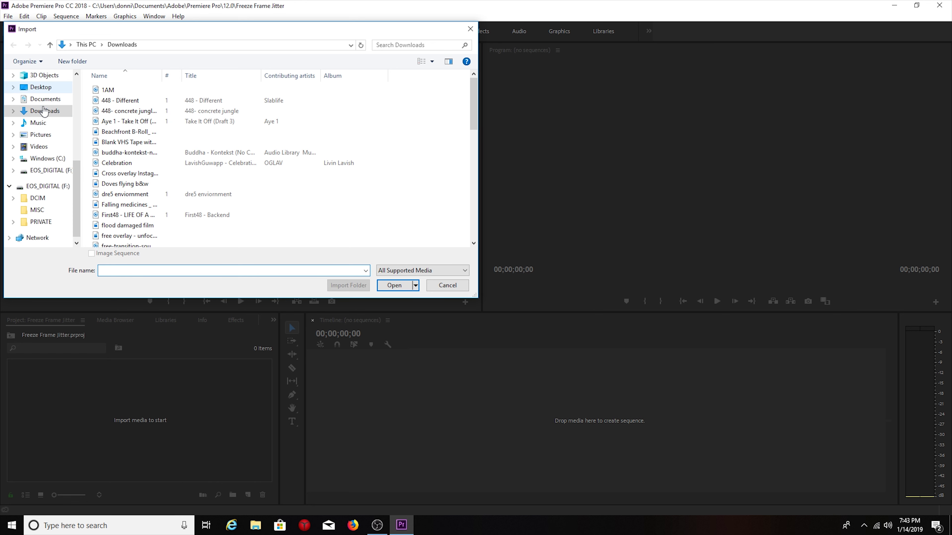
pyautogui.click(51, 221)
pyautogui.click(113, 92)
pyautogui.doubleClick(113, 91)
pyautogui.doubleClick(111, 101)
pyautogui.doubleClick(108, 111)
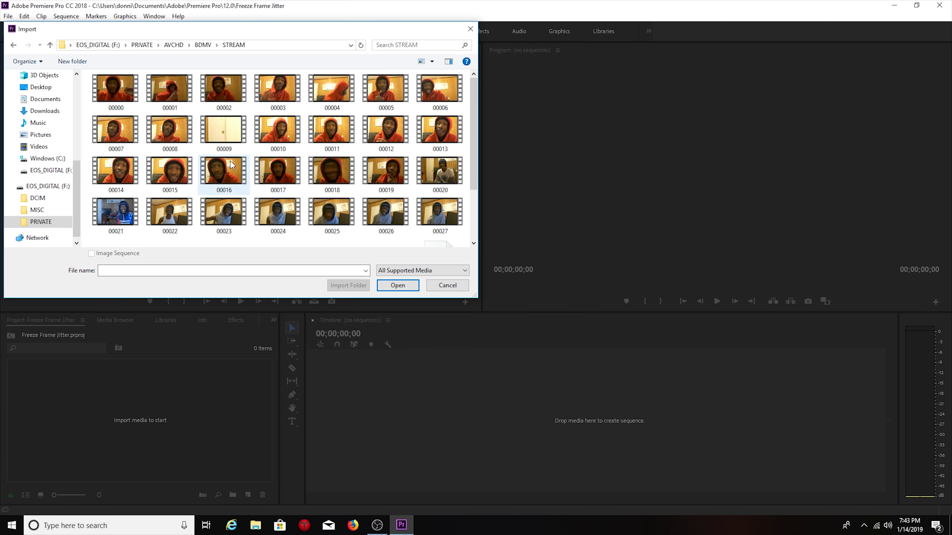
pyautogui.scroll(-3, 155, 233)
pyautogui.click(122, 225)
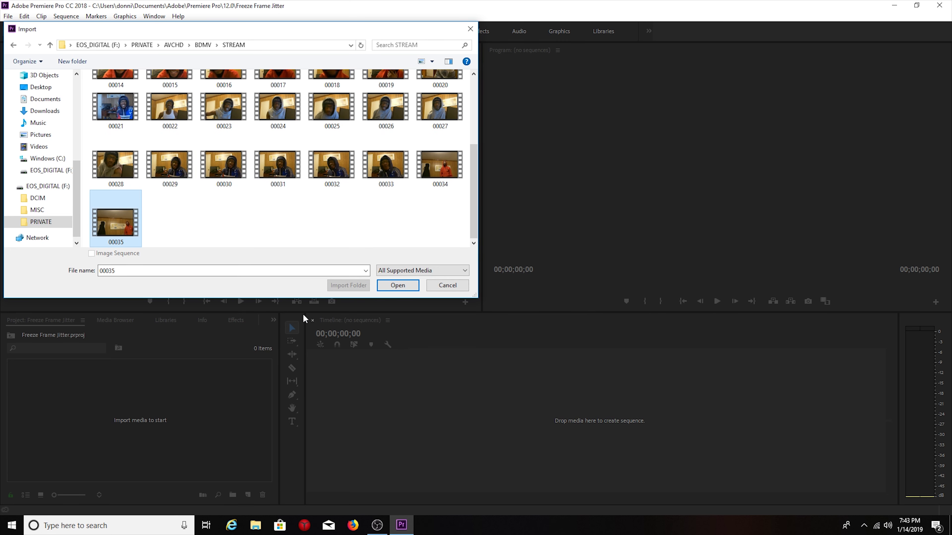
pyautogui.click(411, 288)
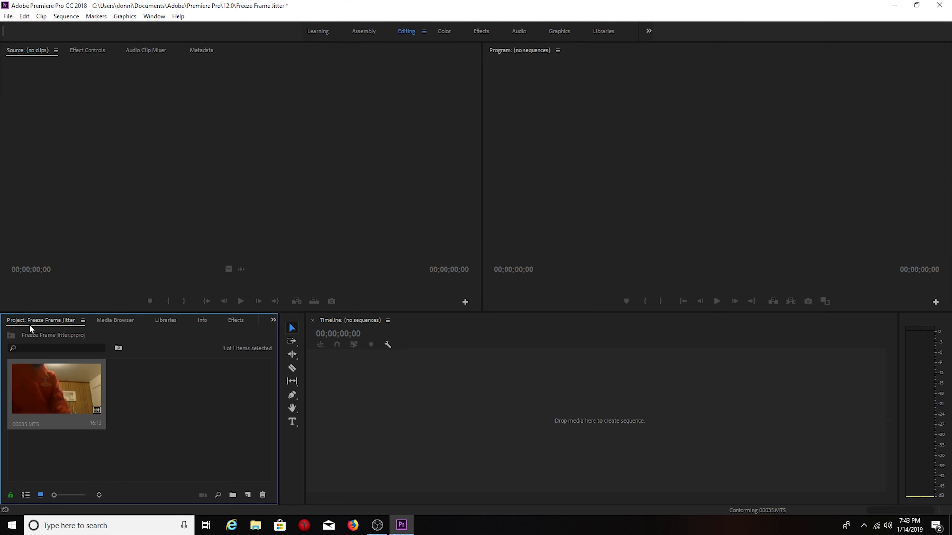
# Create a sequence from clip 00035.MTS and split the clip at 00:00:06:13 with the Razor tool.
pyautogui.moveTo(61, 392); pyautogui.dragTo(499, 415)
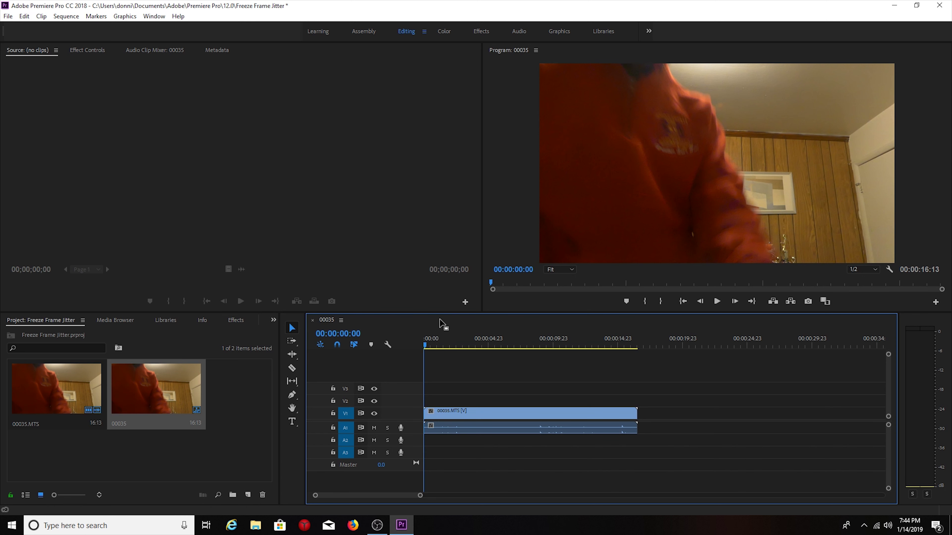
pyautogui.press('space')
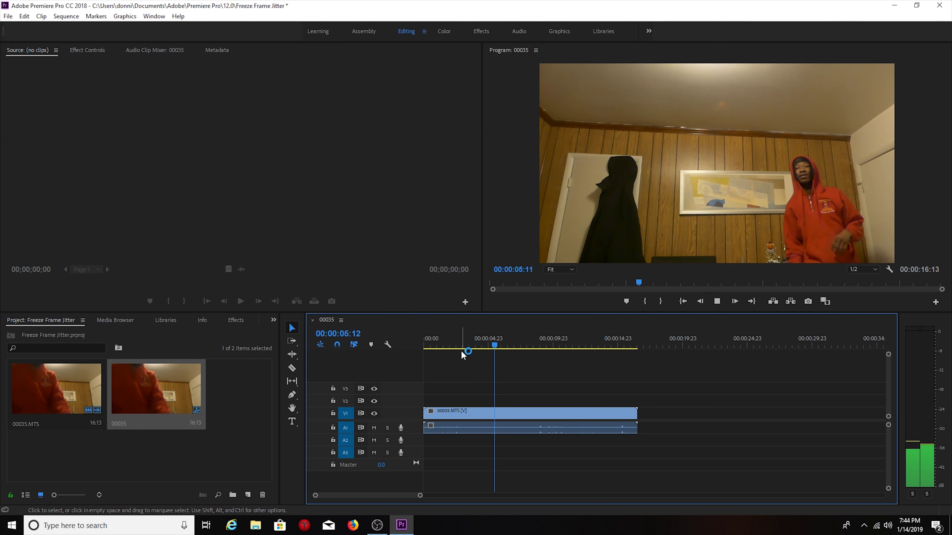
pyautogui.press('space')
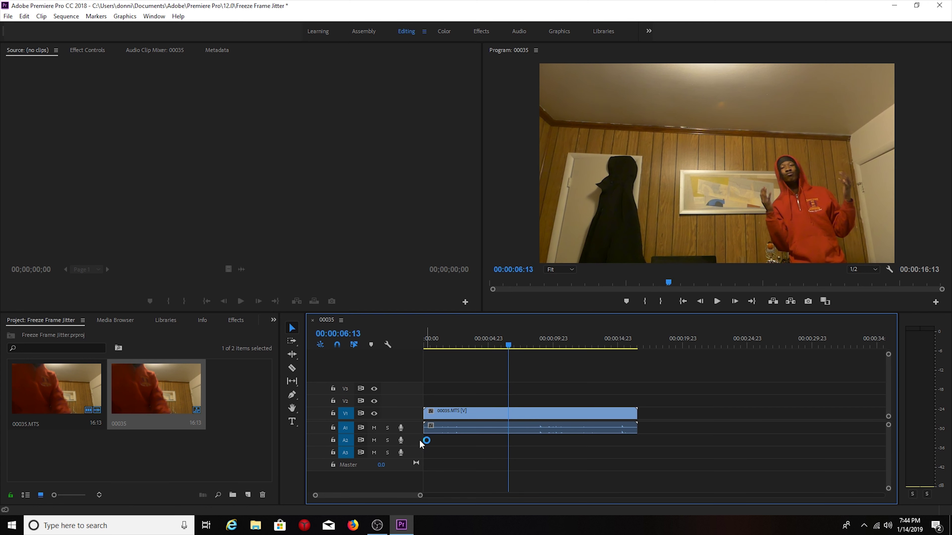
pyautogui.click(295, 369)
pyautogui.click(510, 414)
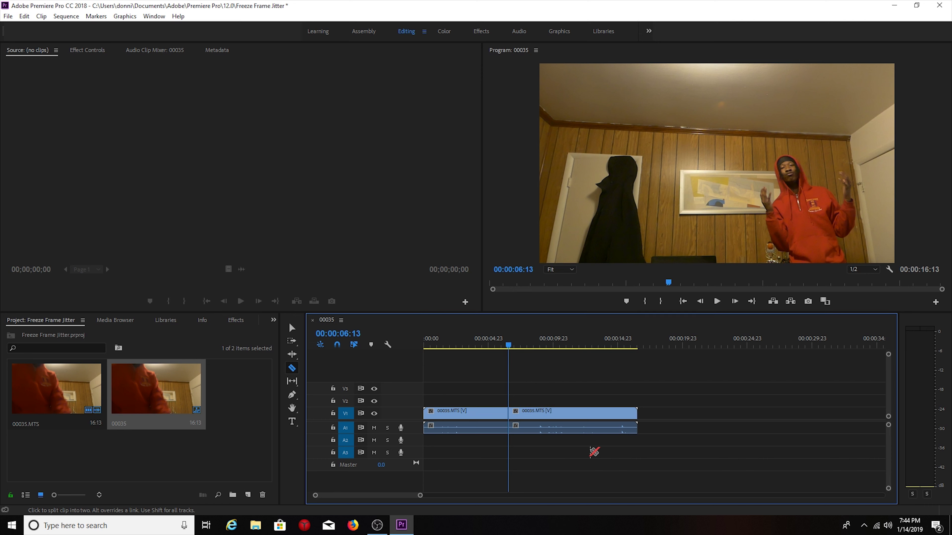
pyautogui.click(293, 331)
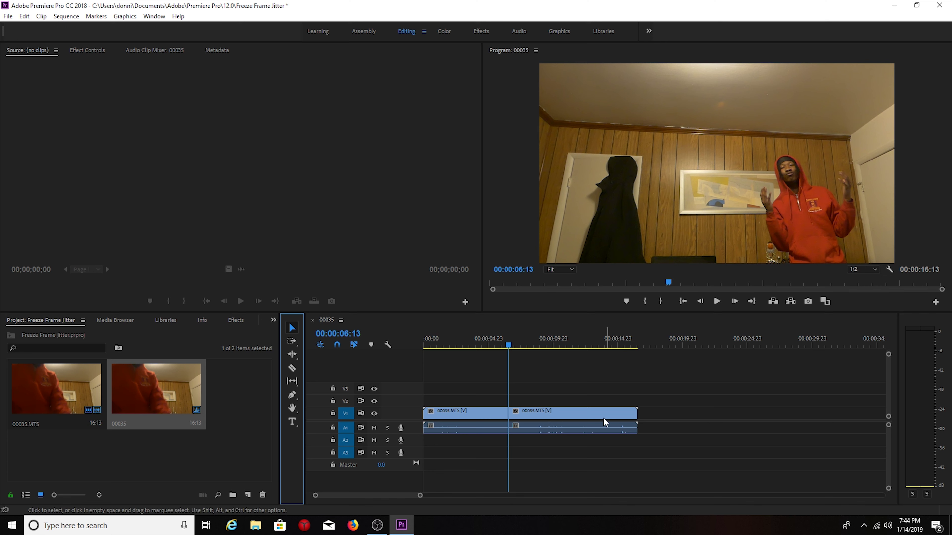
# Duplicate the second V1 segment onto V2 directly above it and add a frame hold to the copy.
pyautogui.moveTo(586, 414); pyautogui.dragTo(585, 401)
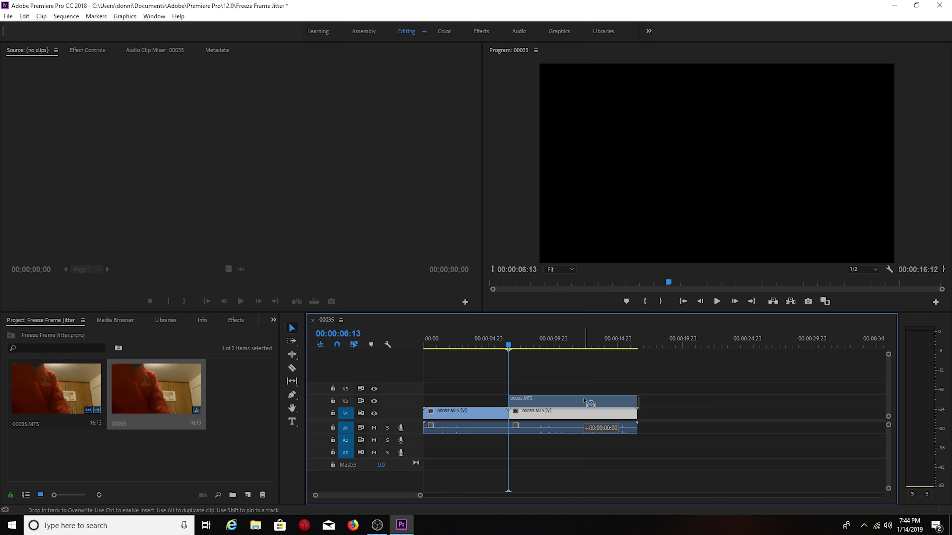
pyautogui.moveTo(585, 400); pyautogui.dragTo(584, 399)
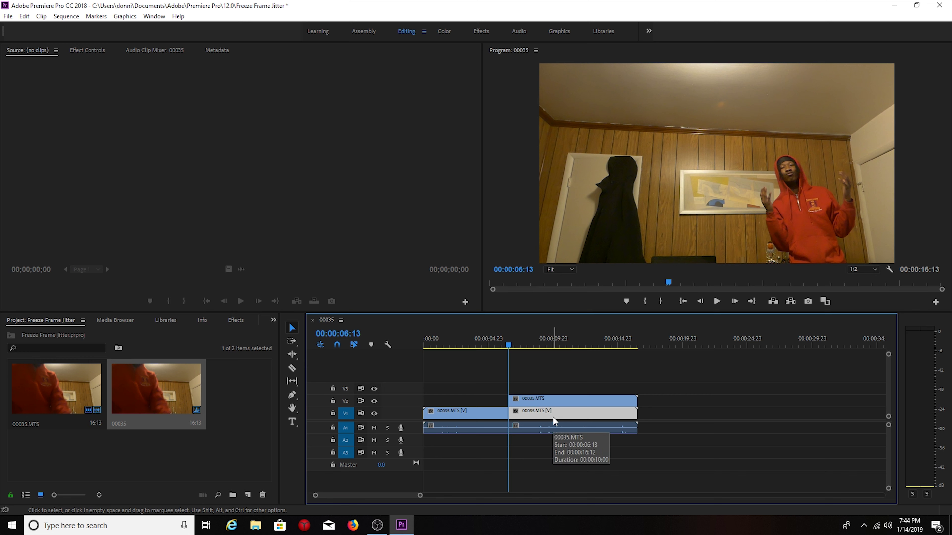
pyautogui.click(563, 401)
pyautogui.rightClick(563, 400)
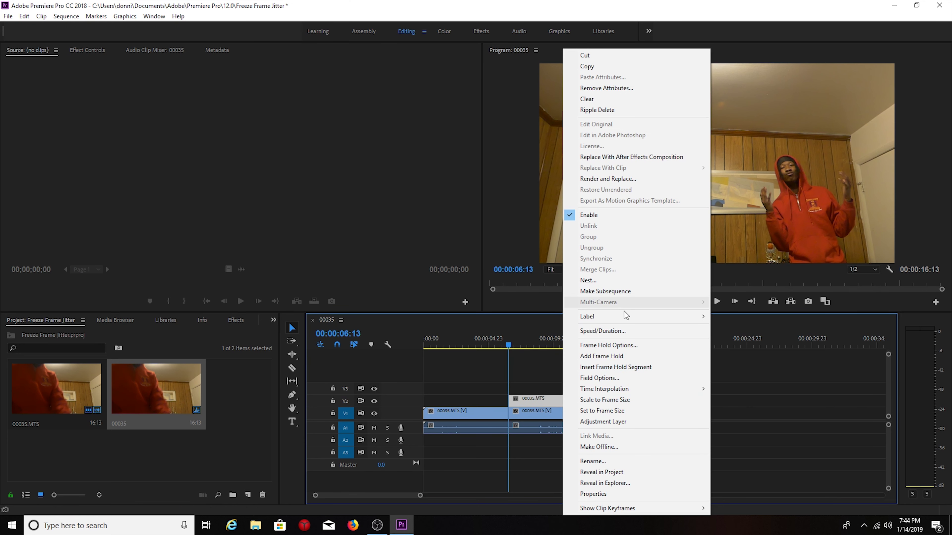
pyautogui.click(603, 357)
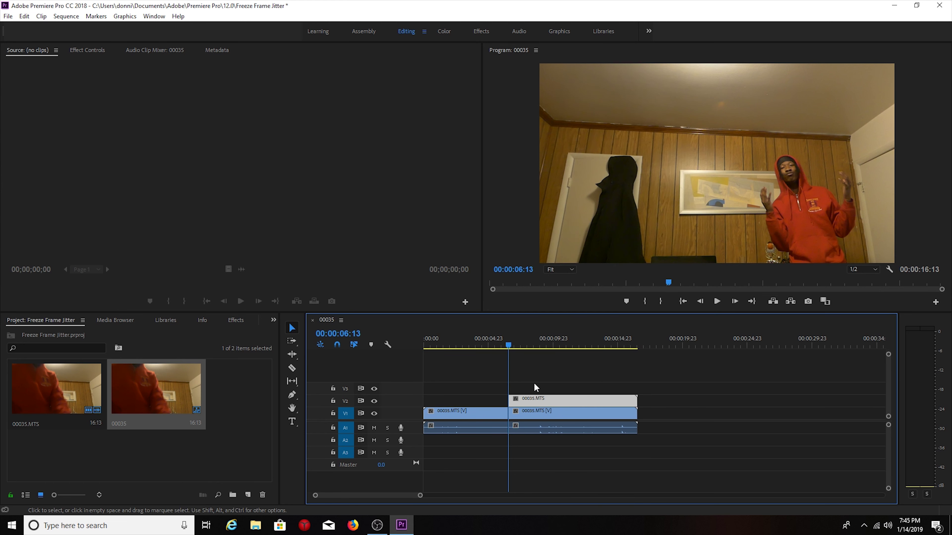
# Play the sequence from 00:00:03:06 into the frozen segment, stopping at 00:00:08:00.
pyautogui.moveTo(508, 376); pyautogui.dragTo(465, 376)
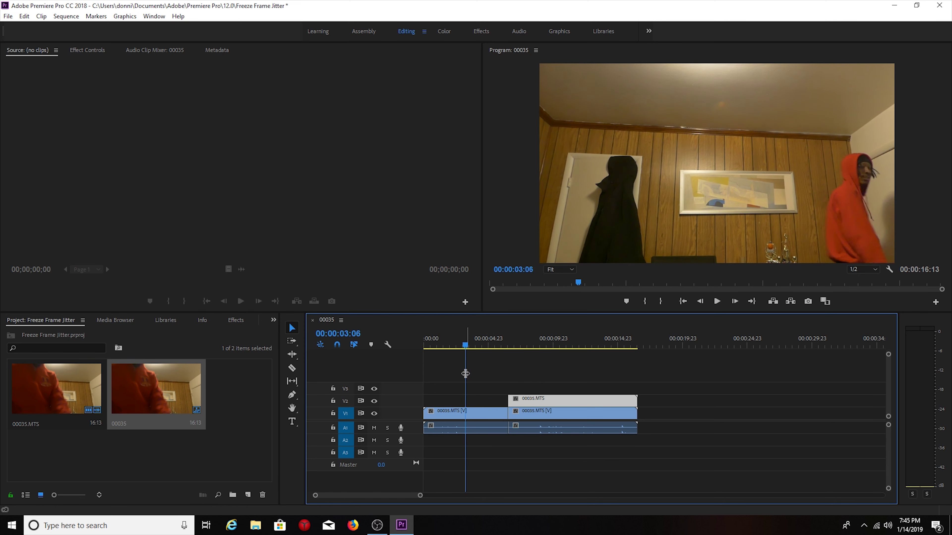
pyautogui.press('space')
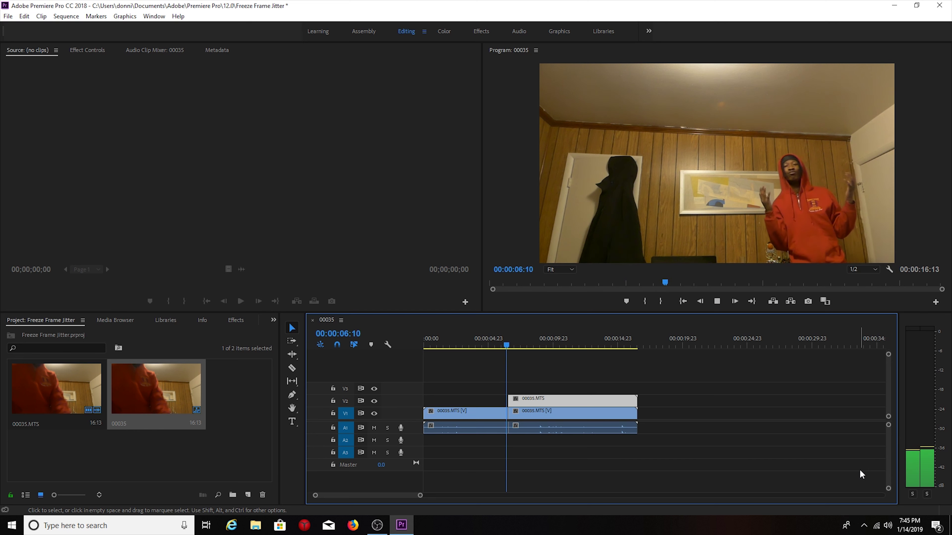
pyautogui.press('space')
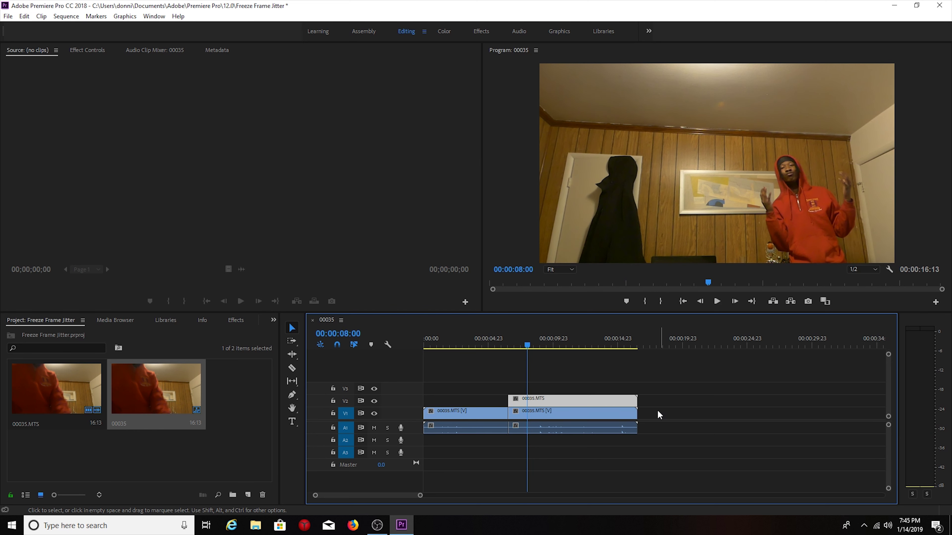
# Trace a closed Opacity pen mask around the person in the red hoodie on the frozen V2 clip, using an enlarged Program monitor.
pyautogui.click(89, 51)
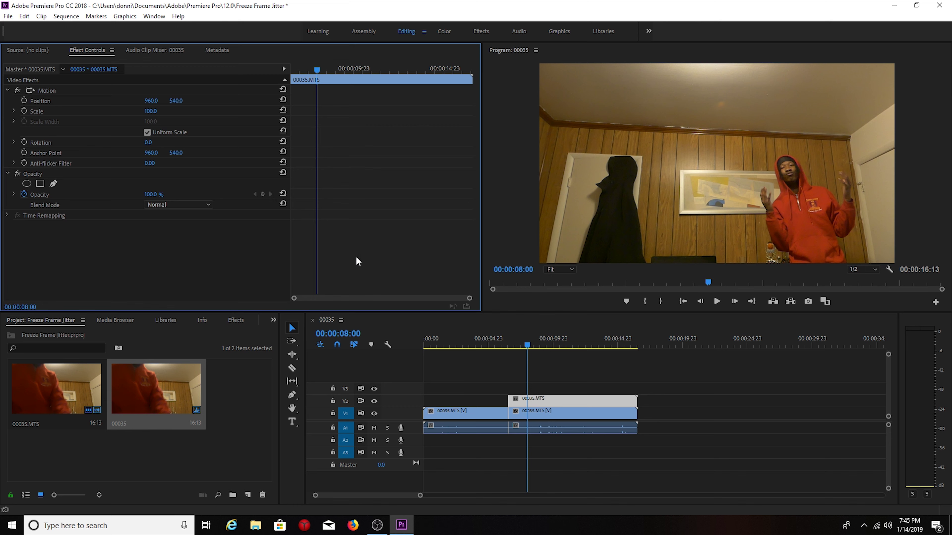
pyautogui.click(53, 184)
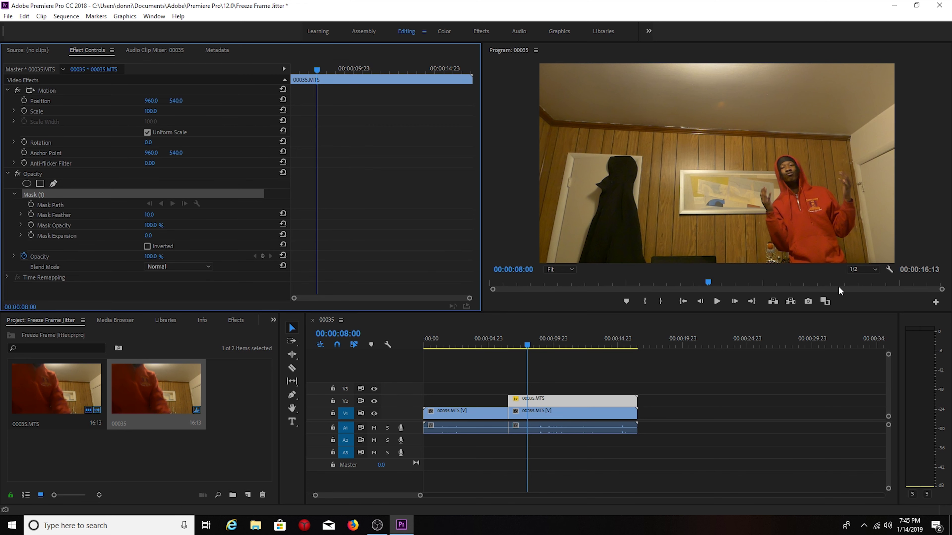
pyautogui.click(520, 52)
pyautogui.press('`')
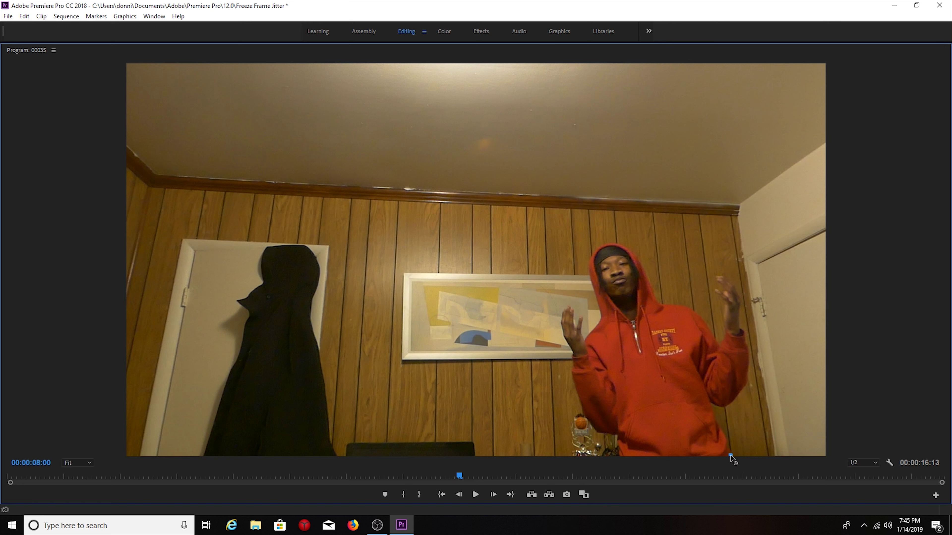
pyautogui.click(717, 421)
pyautogui.click(709, 402)
pyautogui.click(722, 409)
pyautogui.click(745, 385)
pyautogui.click(750, 360)
pyautogui.click(737, 321)
pyautogui.click(741, 299)
pyautogui.click(722, 275)
pyautogui.click(715, 279)
pyautogui.click(723, 287)
pyautogui.click(716, 291)
pyautogui.click(727, 304)
pyautogui.click(725, 317)
pyautogui.click(726, 333)
pyautogui.click(719, 344)
pyautogui.click(699, 316)
pyautogui.click(687, 305)
pyautogui.click(657, 303)
pyautogui.click(640, 259)
pyautogui.click(621, 246)
pyautogui.click(605, 243)
pyautogui.click(595, 249)
pyautogui.click(590, 260)
pyautogui.click(589, 275)
pyautogui.click(593, 289)
pyautogui.click(597, 304)
pyautogui.click(602, 318)
pyautogui.click(589, 338)
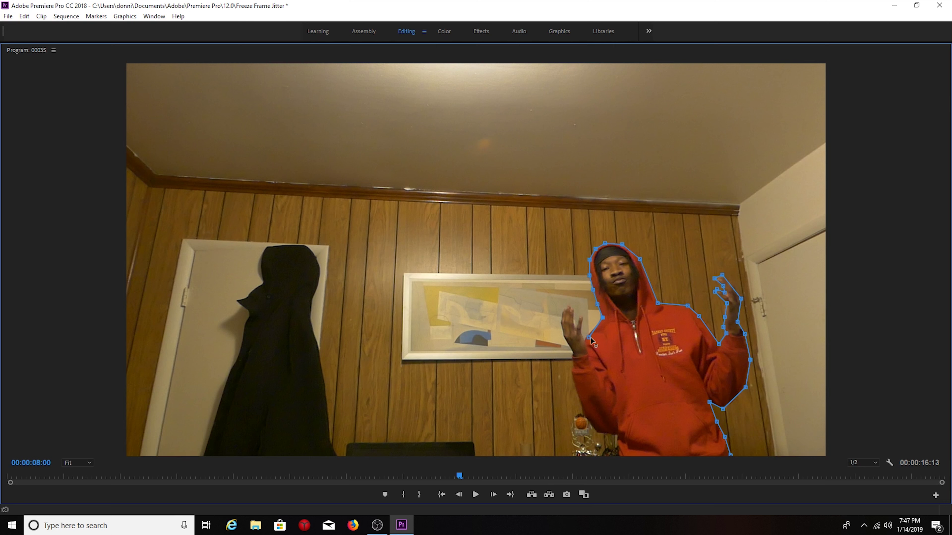
pyautogui.click(582, 333)
pyautogui.click(579, 316)
pyautogui.click(576, 330)
pyautogui.click(572, 325)
pyautogui.click(574, 308)
pyautogui.click(568, 306)
pyautogui.click(561, 312)
pyautogui.click(558, 332)
pyautogui.click(564, 337)
pyautogui.click(573, 353)
pyautogui.click(572, 367)
pyautogui.click(570, 375)
pyautogui.click(578, 399)
pyautogui.click(582, 415)
pyautogui.click(597, 433)
pyautogui.click(618, 436)
pyautogui.click(619, 453)
pyautogui.click(731, 455)
pyautogui.doubleClick(31, 52)
# Play on to the crossed-arms pose at 00:00:10:22 and trim the end of the masked V2 clip to that frame.
pyautogui.moveTo(636, 421)
pyautogui.mouseDown()
pyautogui.moveTo(566, 421)
pyautogui.moveTo(634, 421)
pyautogui.mouseUp()
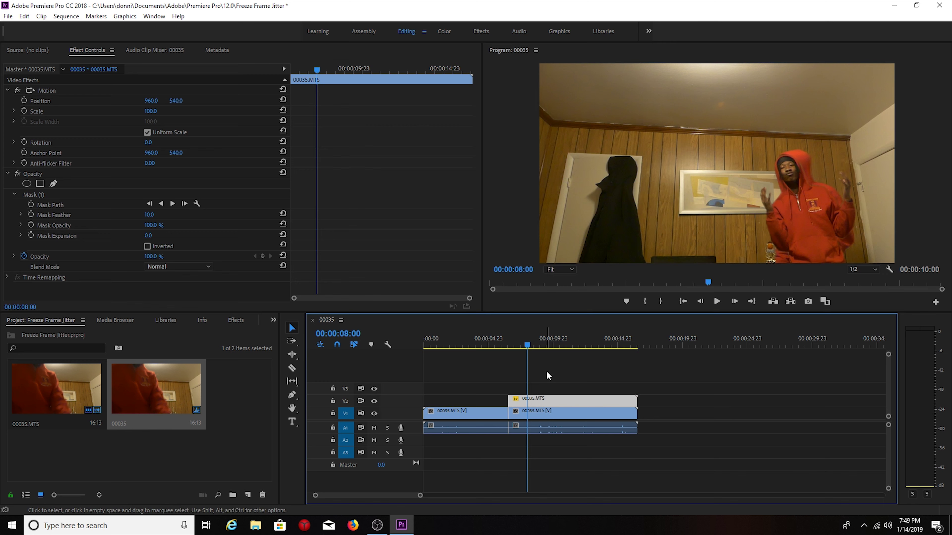
pyautogui.press('space')
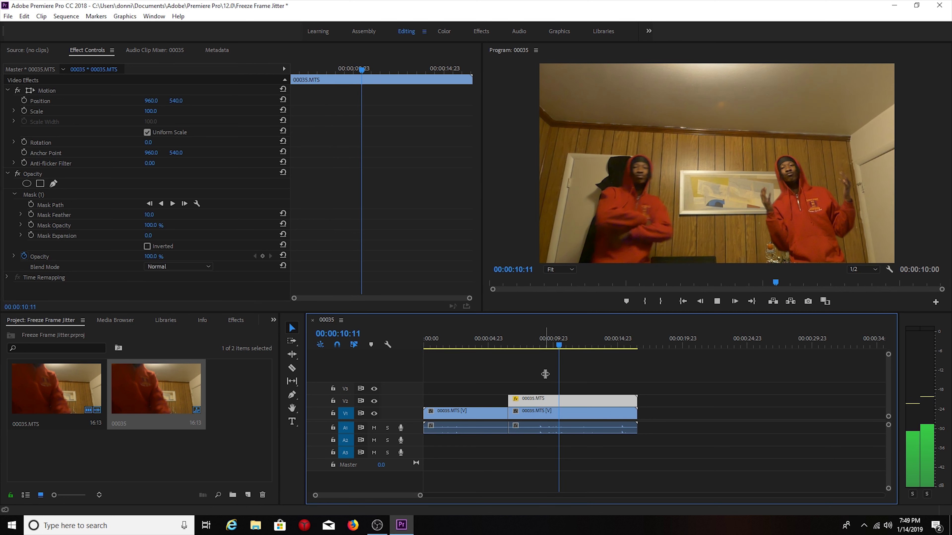
pyautogui.press('space')
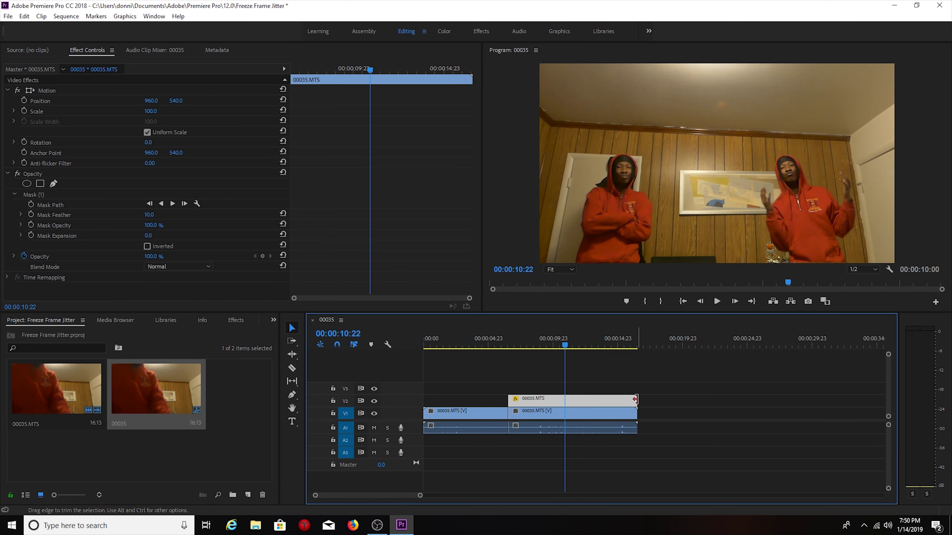
pyautogui.moveTo(636, 400); pyautogui.dragTo(562, 407)
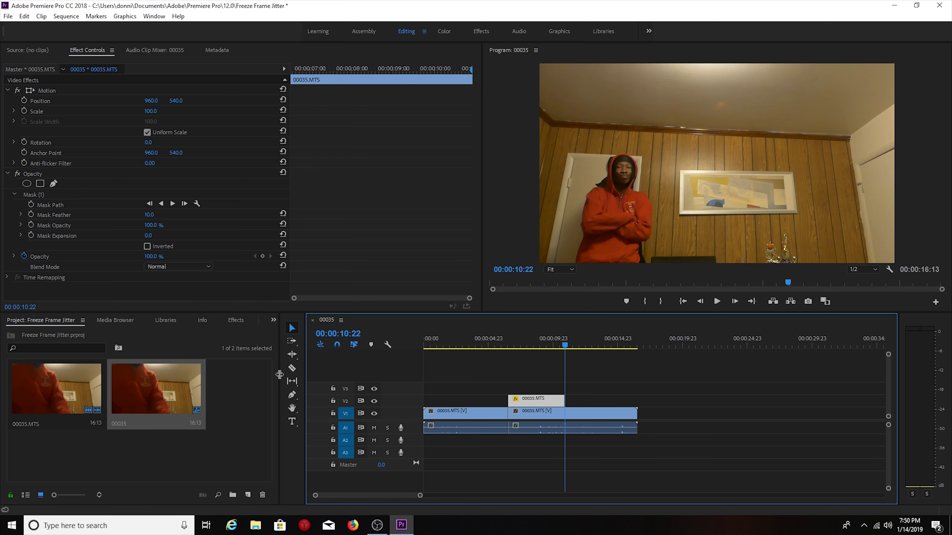
# Split the V1 clip at 00:00:10:22 with the Razor tool and return to the Selection tool.
pyautogui.click(293, 369)
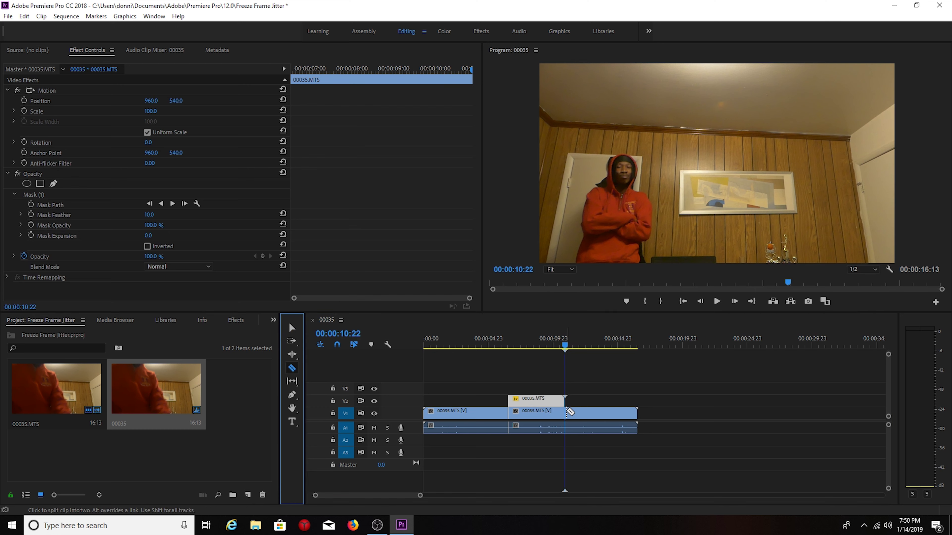
pyautogui.click(566, 411)
pyautogui.click(292, 328)
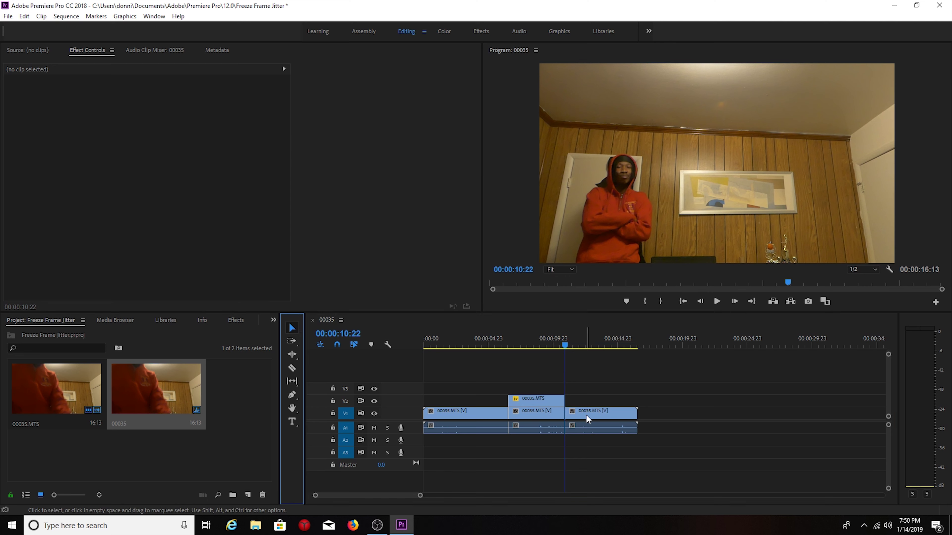
# Duplicate the last V1 segment onto V2 and add a frame hold to the copy at 00:00:10:22.
pyautogui.moveTo(586, 415); pyautogui.dragTo(586, 400)
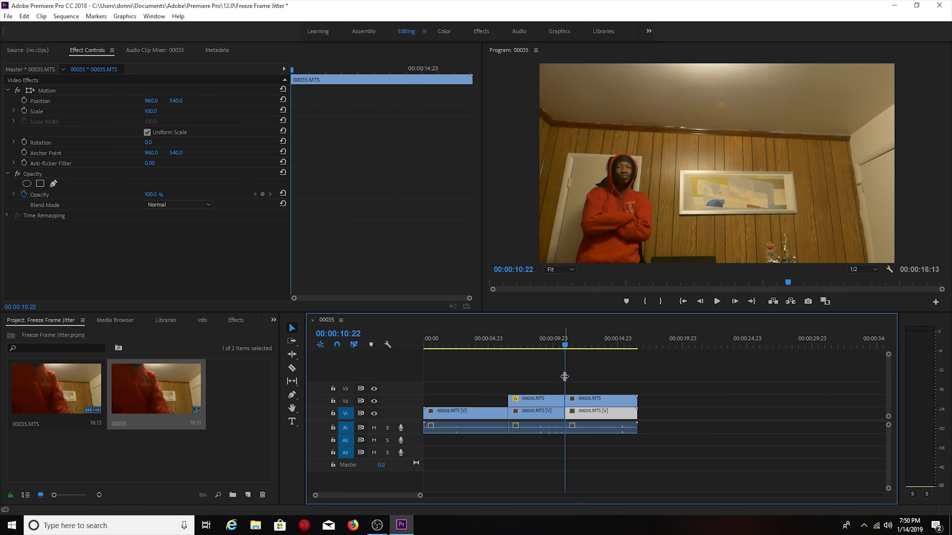
pyautogui.rightClick(581, 411)
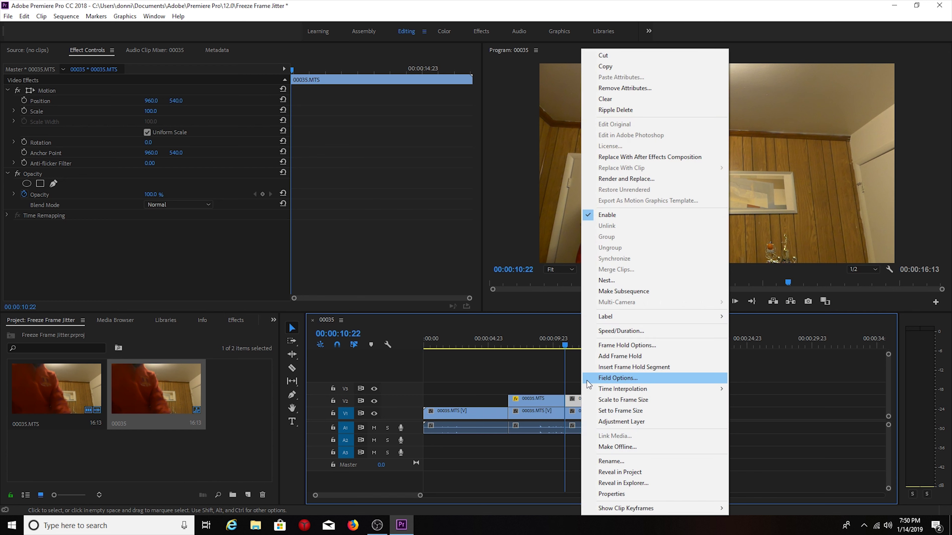
pyautogui.click(621, 357)
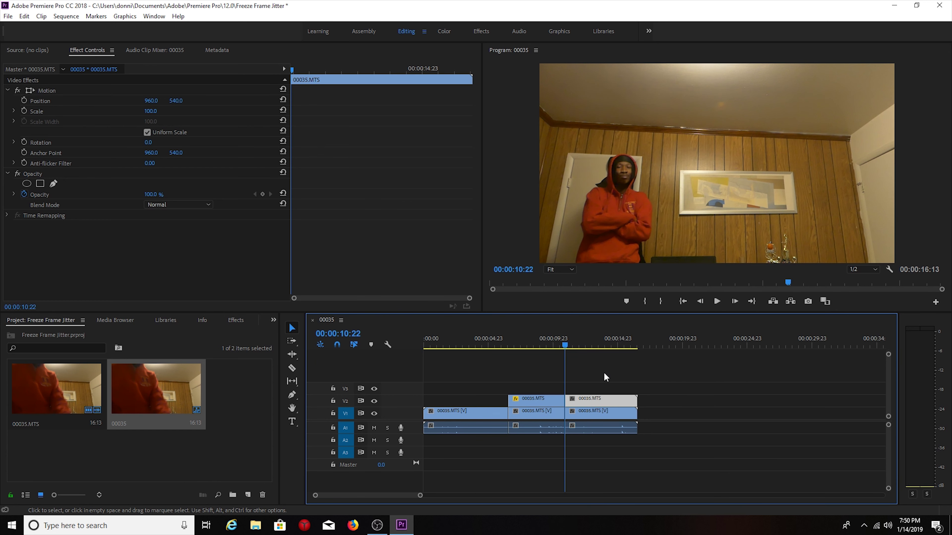
# Trace a closed Opacity pen mask around the crossed-arms person on the second frozen V2 clip, using an enlarged Program monitor.
pyautogui.click(54, 184)
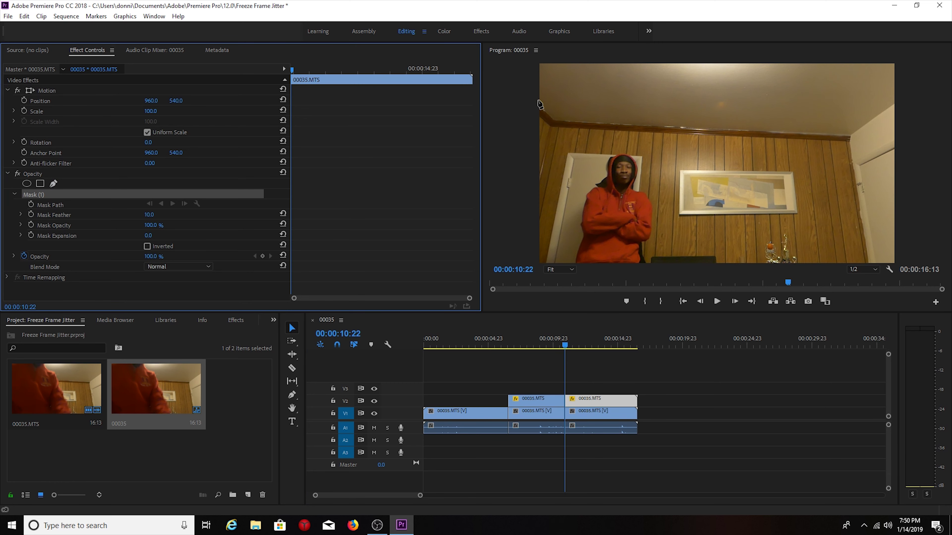
pyautogui.click(521, 51)
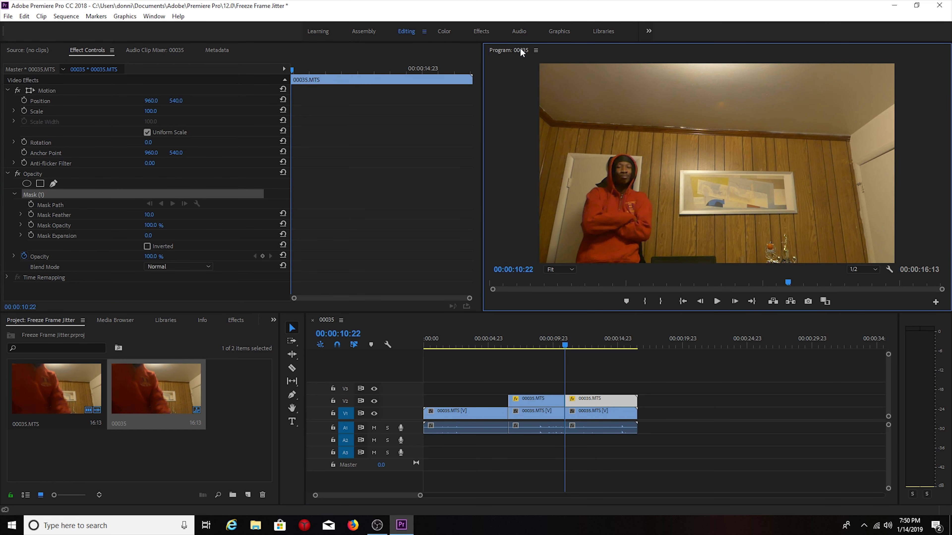
pyautogui.press('`')
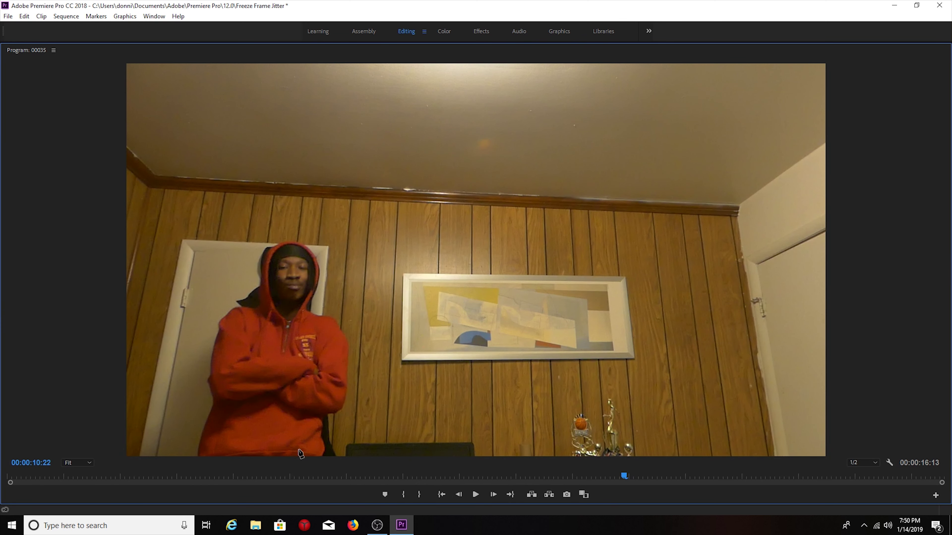
pyautogui.click(197, 455)
pyautogui.click(215, 400)
pyautogui.click(208, 386)
pyautogui.click(209, 376)
pyautogui.click(216, 332)
pyautogui.click(229, 309)
pyautogui.click(243, 306)
pyautogui.click(256, 309)
pyautogui.click(261, 302)
pyautogui.click(259, 288)
pyautogui.click(255, 255)
pyautogui.click(269, 248)
pyautogui.click(283, 241)
pyautogui.click(298, 242)
pyautogui.click(307, 248)
pyautogui.click(316, 257)
pyautogui.click(320, 271)
pyautogui.click(317, 288)
pyautogui.click(315, 314)
pyautogui.click(332, 317)
pyautogui.click(347, 341)
pyautogui.click(345, 399)
pyautogui.click(340, 411)
pyautogui.click(327, 417)
pyautogui.click(321, 414)
pyautogui.click(323, 424)
pyautogui.click(319, 438)
pyautogui.click(326, 451)
pyautogui.click(320, 456)
pyautogui.click(197, 455)
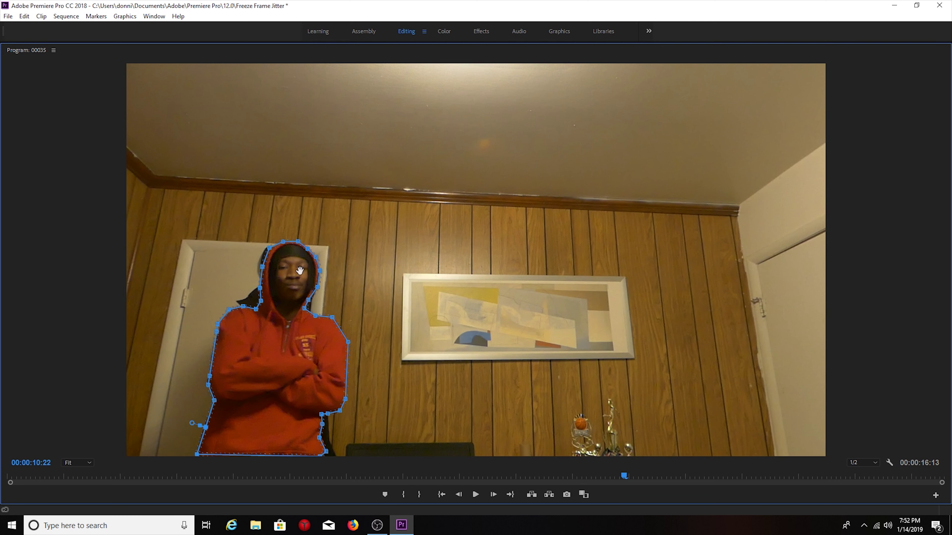
pyautogui.doubleClick(26, 51)
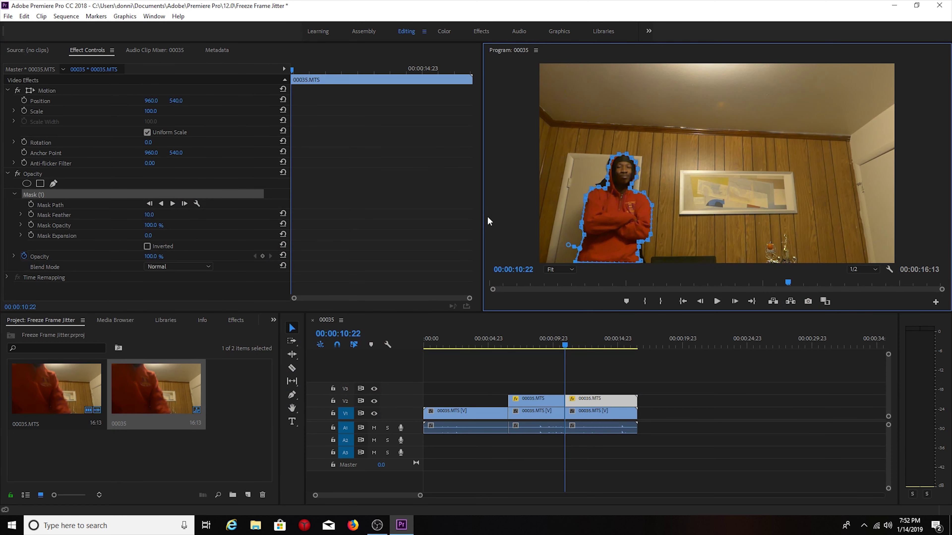
pyautogui.click(13, 206)
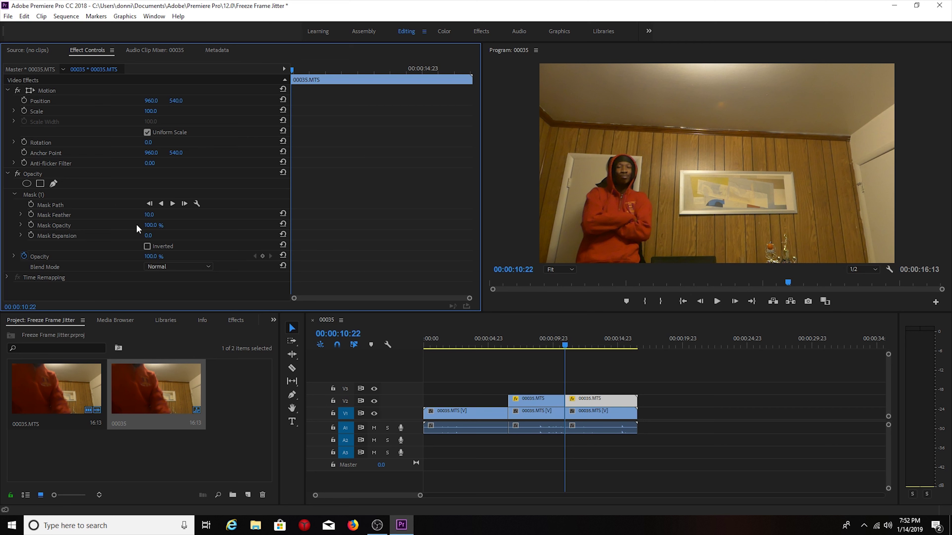
# Preview the new freeze, and put the first masked frozen clip on V3, extended to overlap the second frozen clip.
pyautogui.moveTo(568, 369); pyautogui.dragTo(511, 352)
pyautogui.press('space')
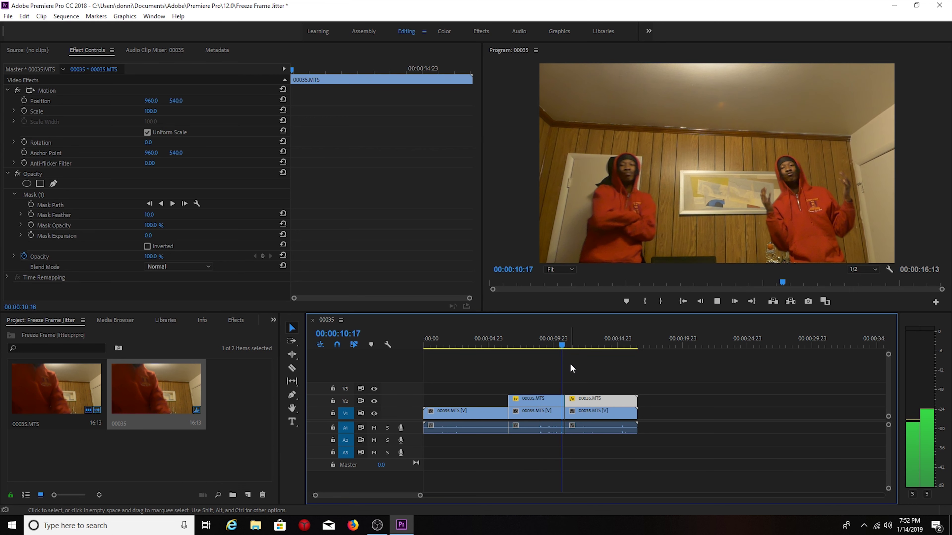
pyautogui.press('space')
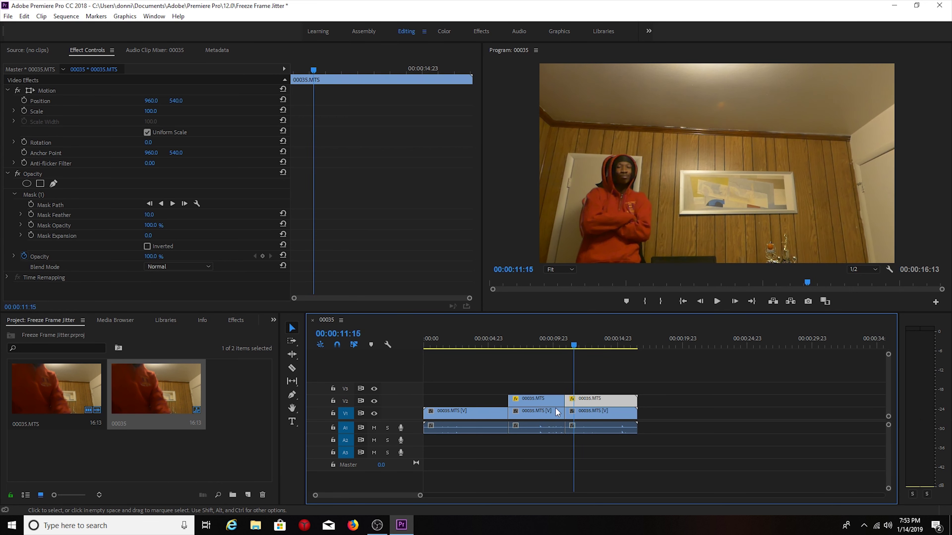
pyautogui.moveTo(550, 403); pyautogui.dragTo(615, 393)
# Set Mask Feather to 19 on the V2 frozen clip and to 12 on the V3 frozen clip, checking at 00:00:12:20.
pyautogui.click(507, 344)
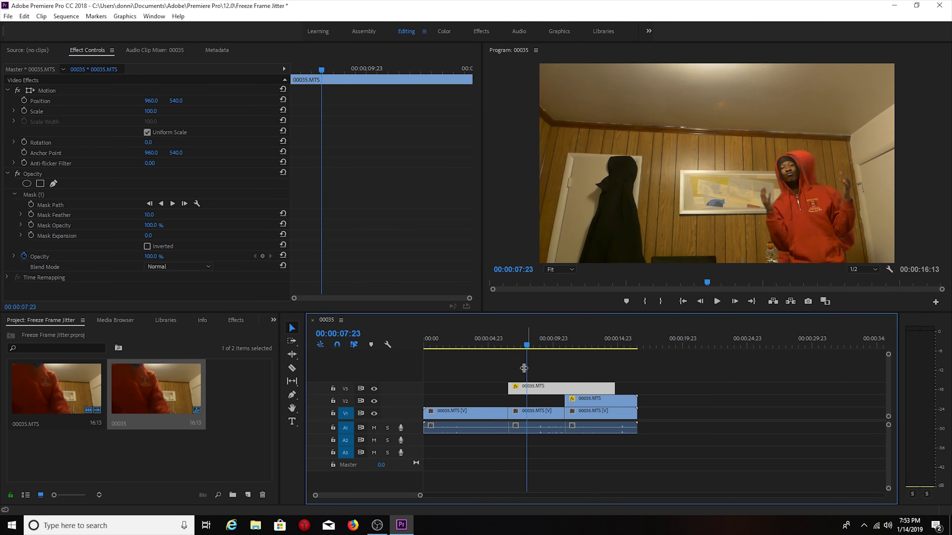
pyautogui.moveTo(507, 362); pyautogui.dragTo(589, 372)
pyautogui.click(602, 398)
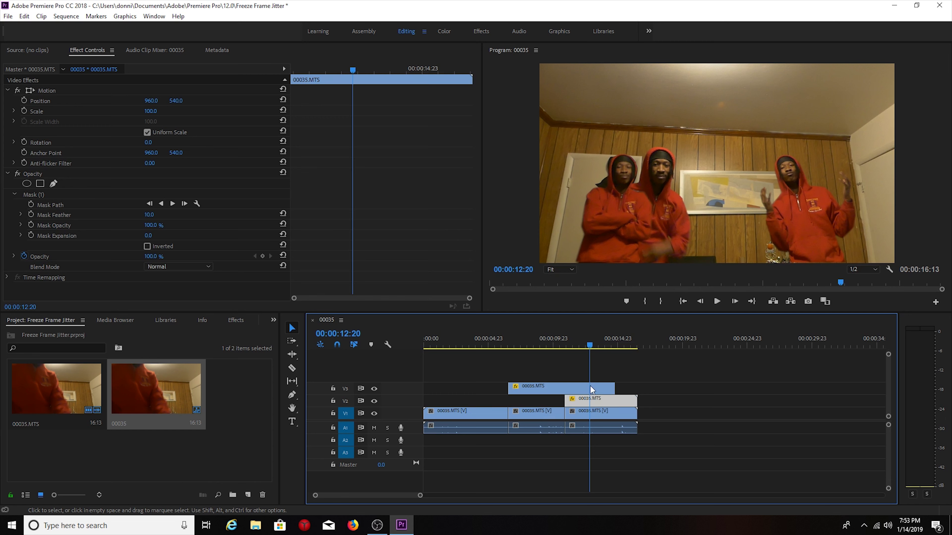
pyautogui.moveTo(149, 216); pyautogui.dragTo(157, 218)
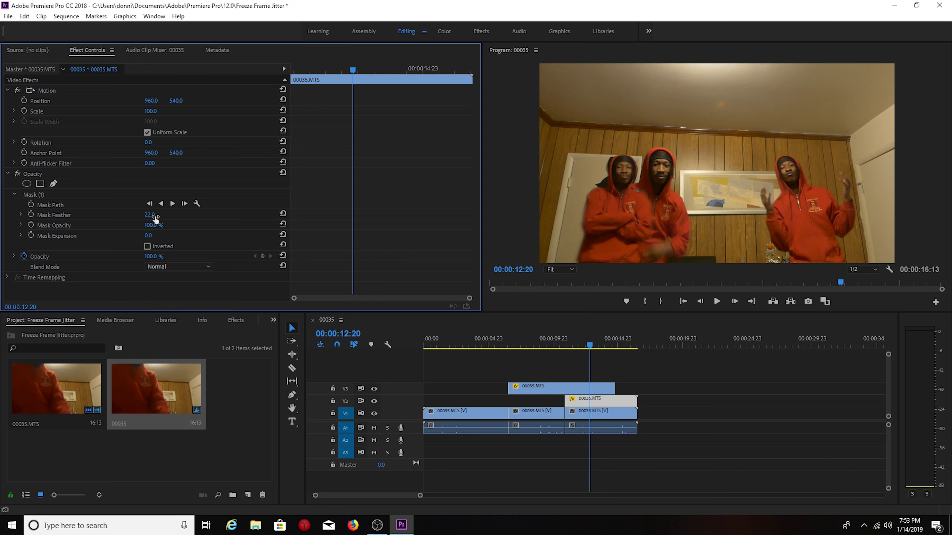
pyautogui.moveTo(155, 217); pyautogui.dragTo(150, 217)
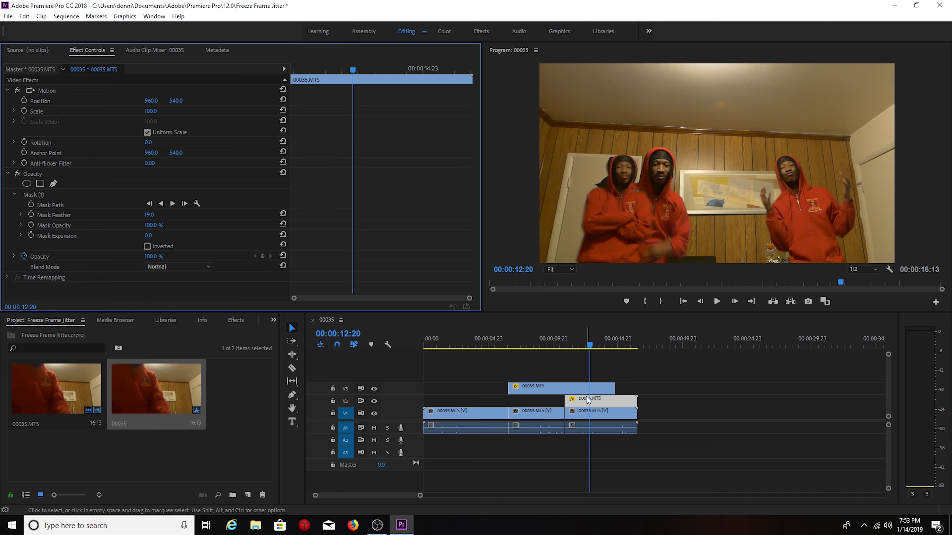
pyautogui.click(574, 385)
pyautogui.moveTo(153, 219); pyautogui.dragTo(159, 221)
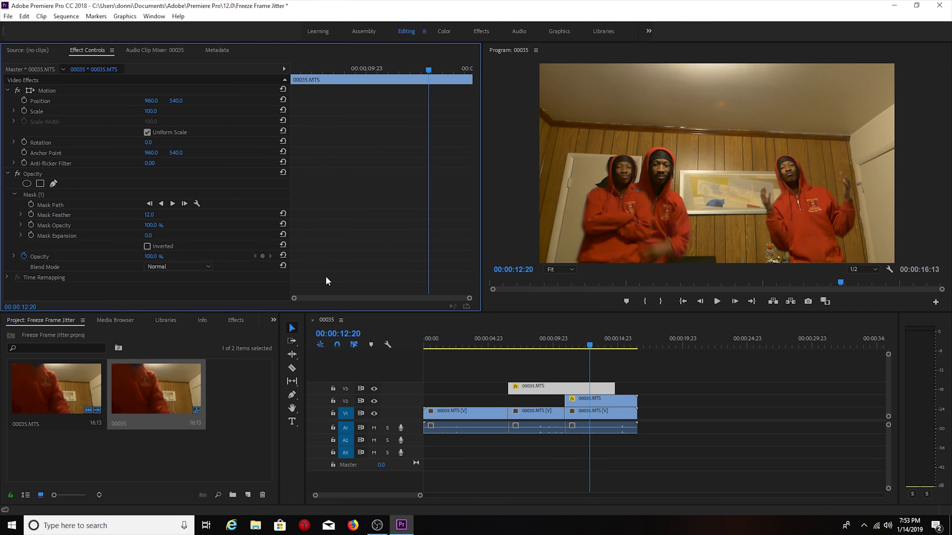
# Play on to 00:00:13:02, split the V1 clip there with the Razor tool and delete the portion after the cut.
pyautogui.moveTo(589, 348); pyautogui.dragTo(494, 348)
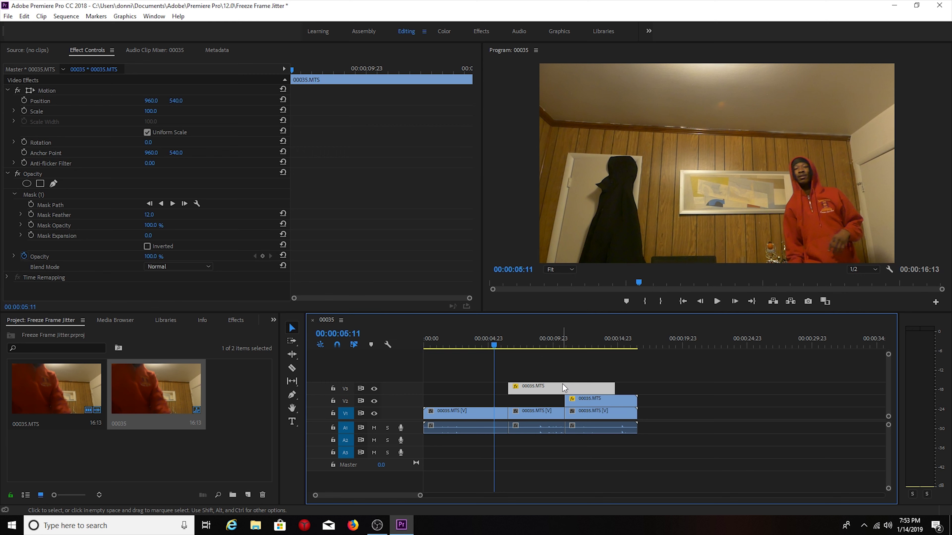
pyautogui.press('space')
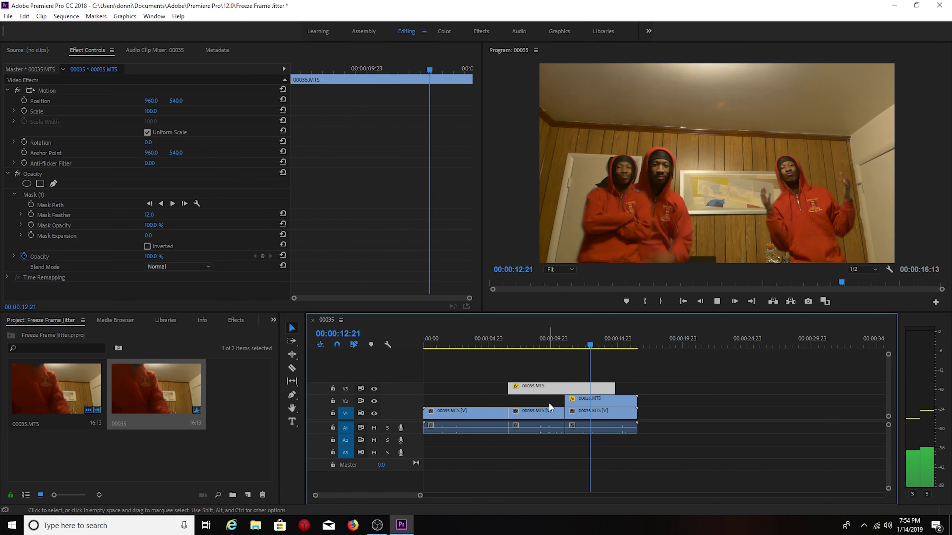
pyautogui.press('space')
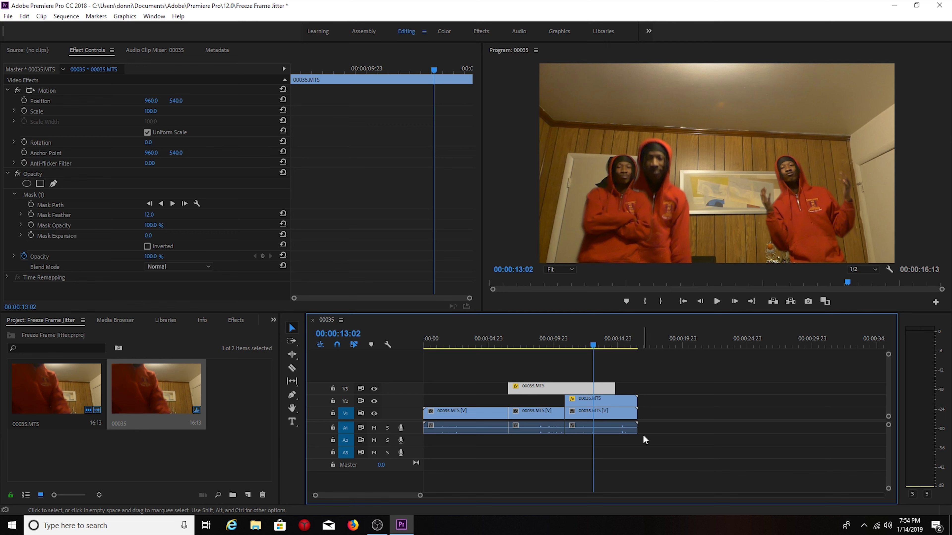
pyautogui.click(292, 368)
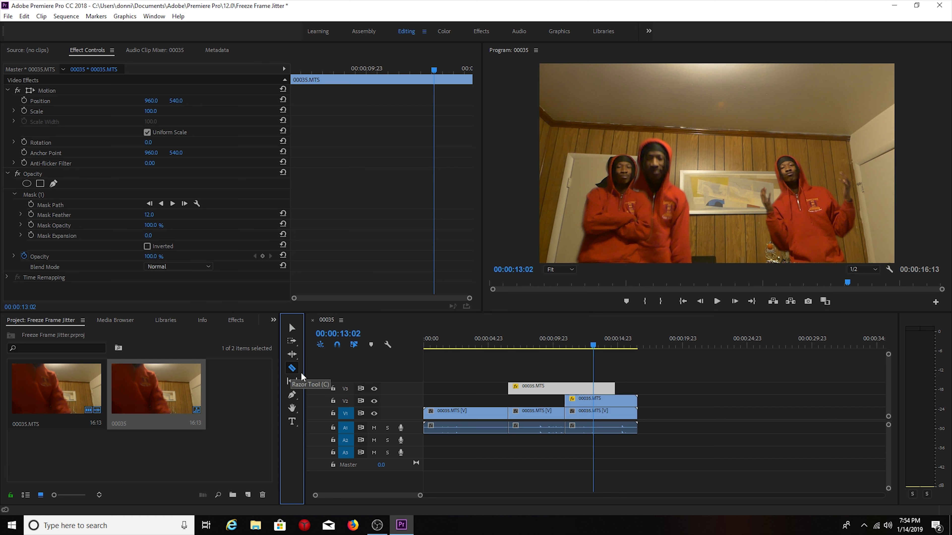
pyautogui.click(594, 416)
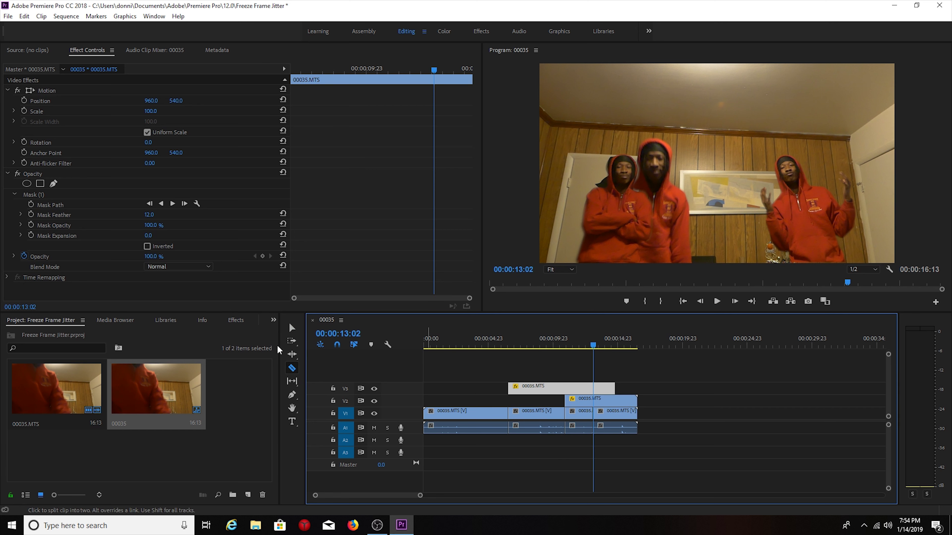
pyautogui.click(292, 329)
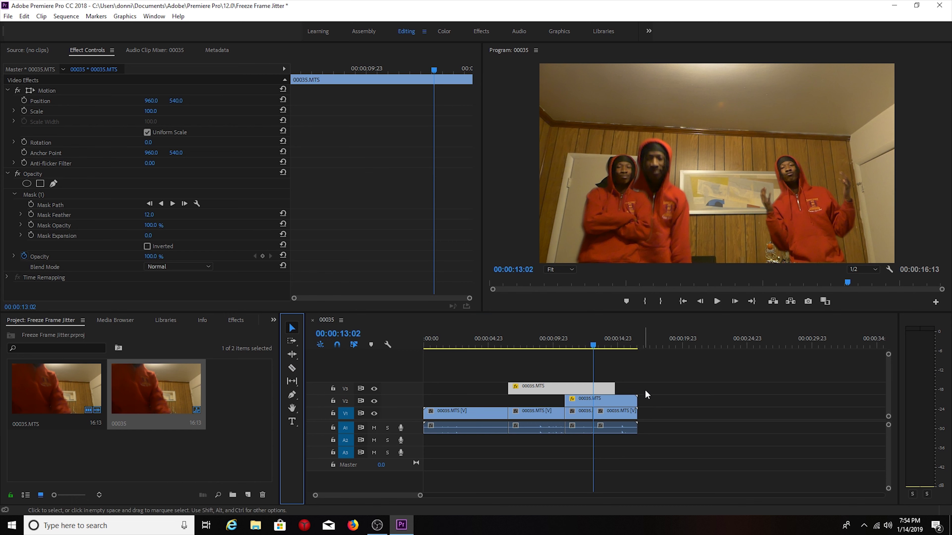
pyautogui.click(610, 411)
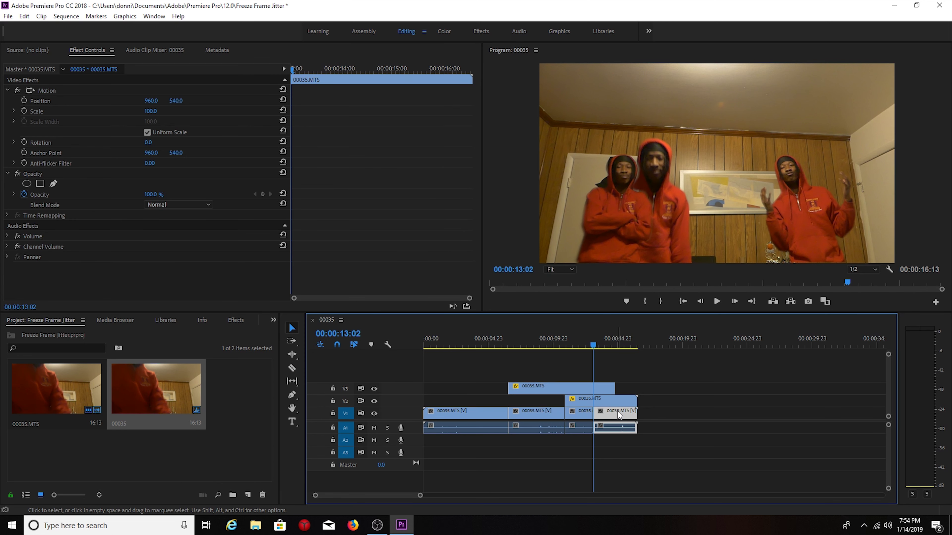
pyautogui.press('Delete')
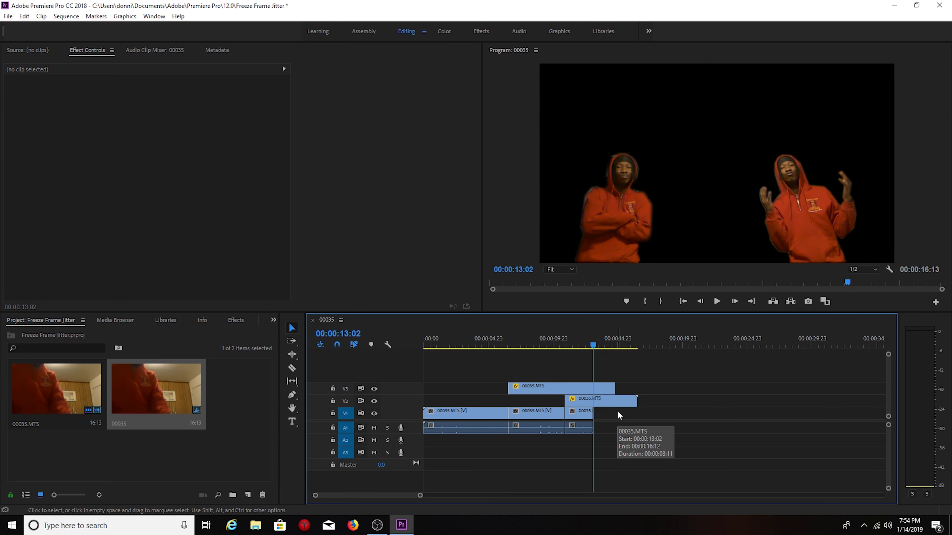
# Duplicate the last V1 segment directly after itself at 00:00:13:02 and reverse the copy's speed.
pyautogui.click(585, 415)
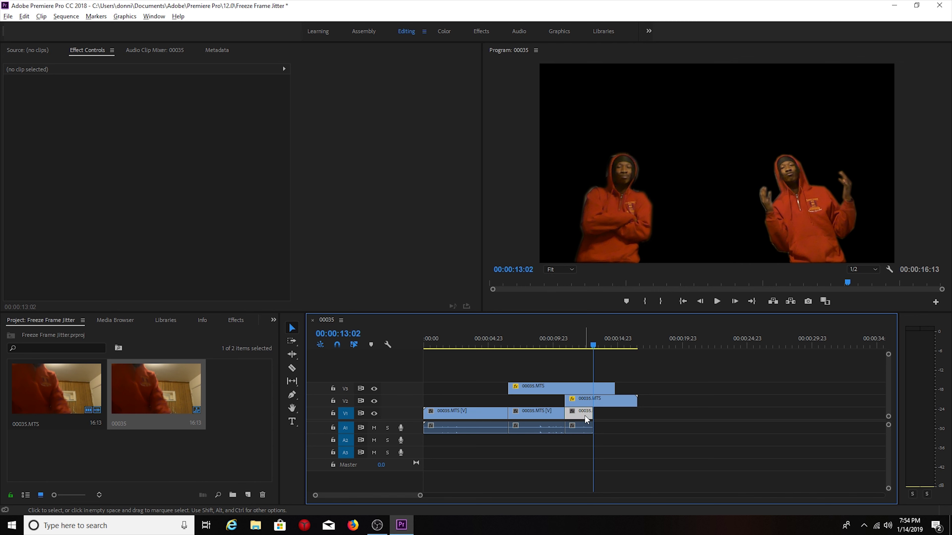
pyautogui.moveTo(585, 416); pyautogui.dragTo(623, 425)
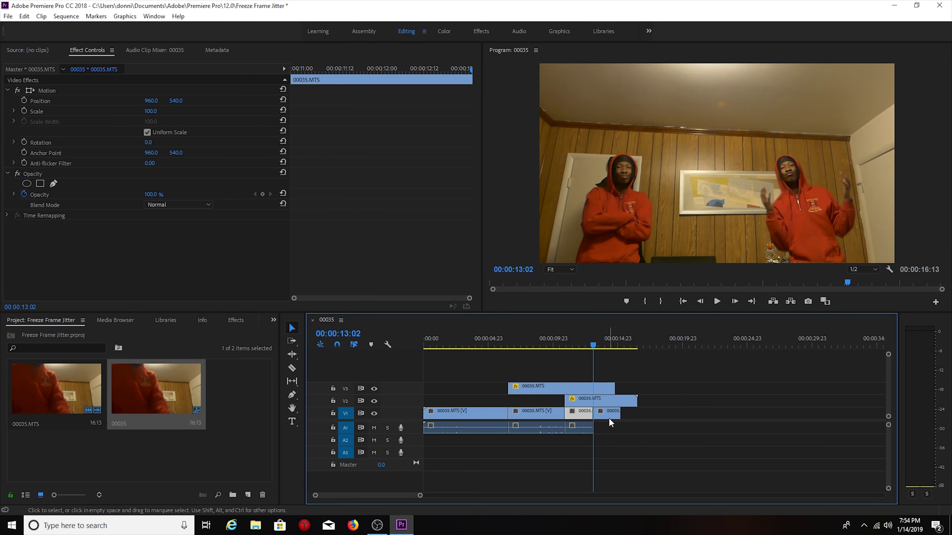
pyautogui.rightClick(609, 419)
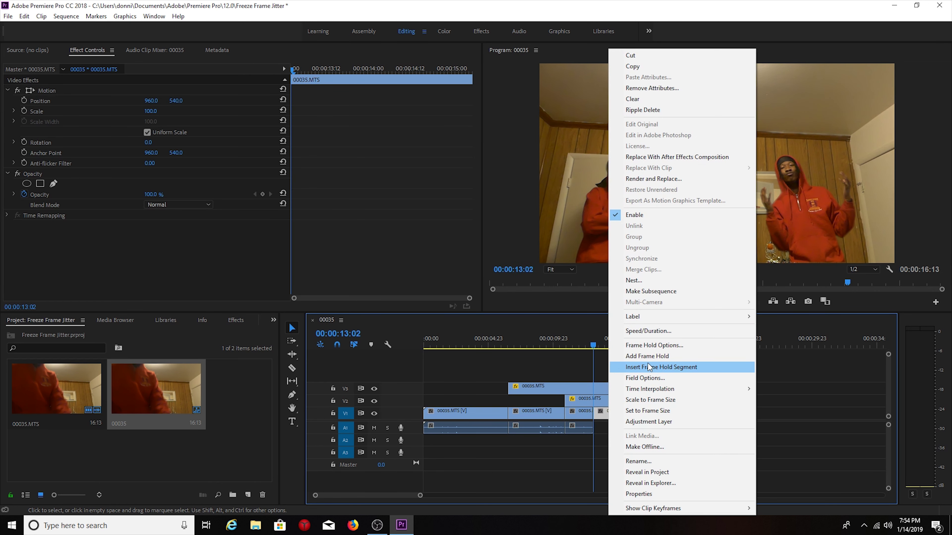
pyautogui.click(661, 332)
pyautogui.click(428, 261)
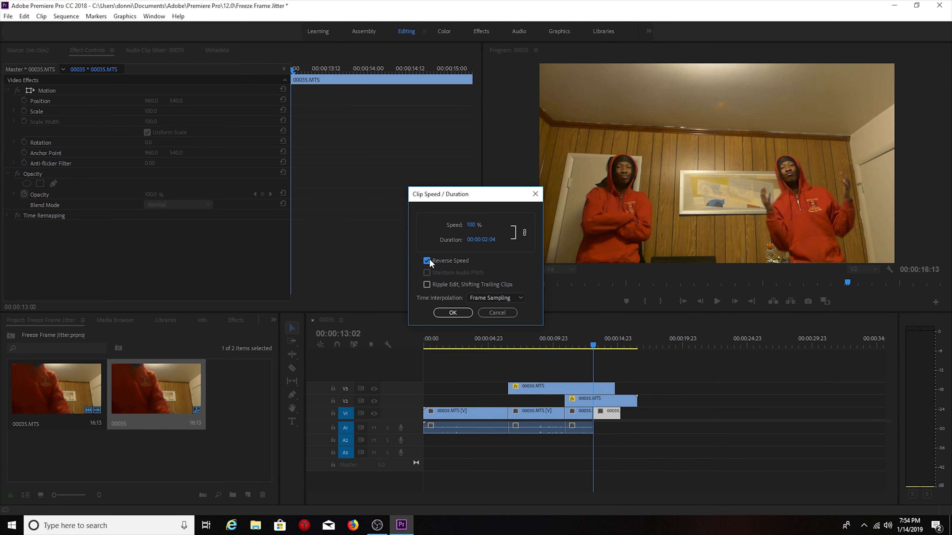
pyautogui.click(452, 312)
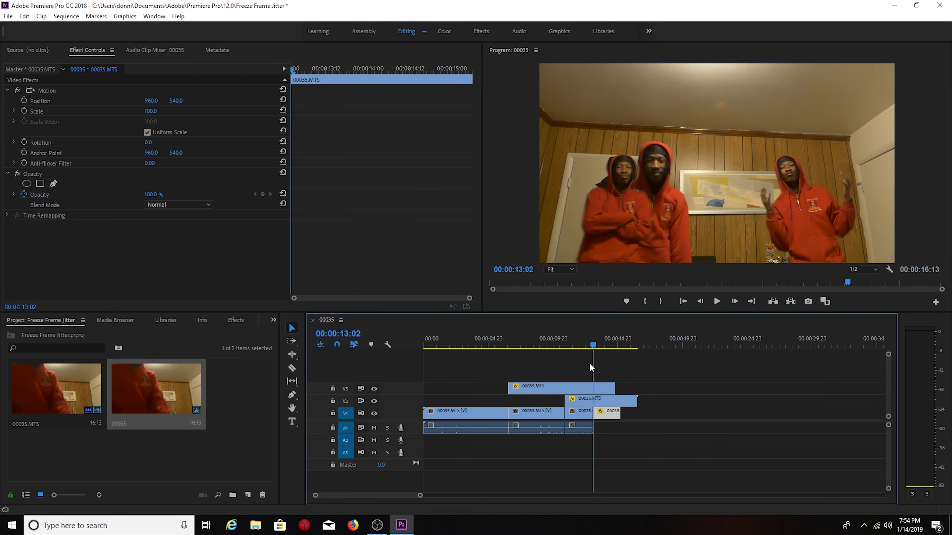
# Extend the reversed V1 clip to 00:00:26:04 and the V3 frozen clip to 00:00:26:21 while previewing the sequence.
pyautogui.moveTo(619, 415); pyautogui.dragTo(791, 449)
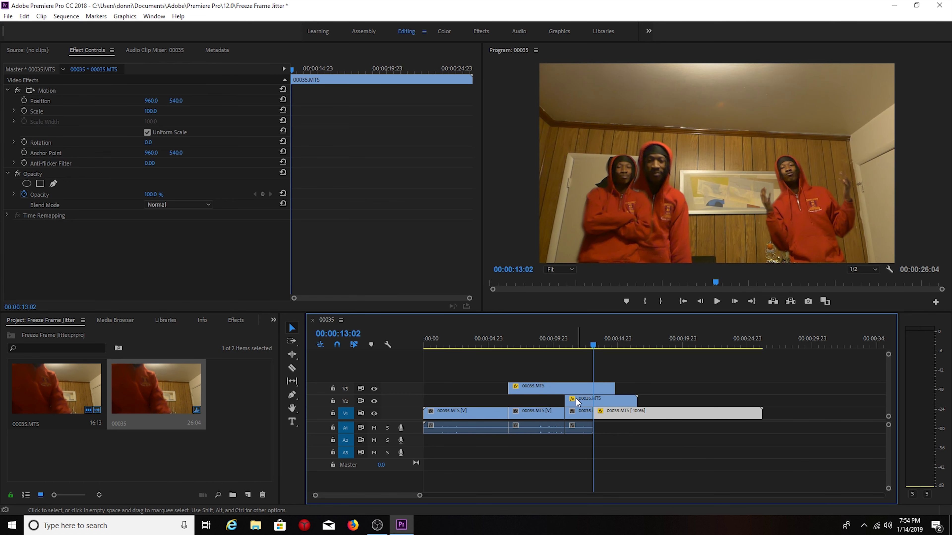
pyautogui.moveTo(593, 343); pyautogui.dragTo(512, 370)
pyautogui.press('space')
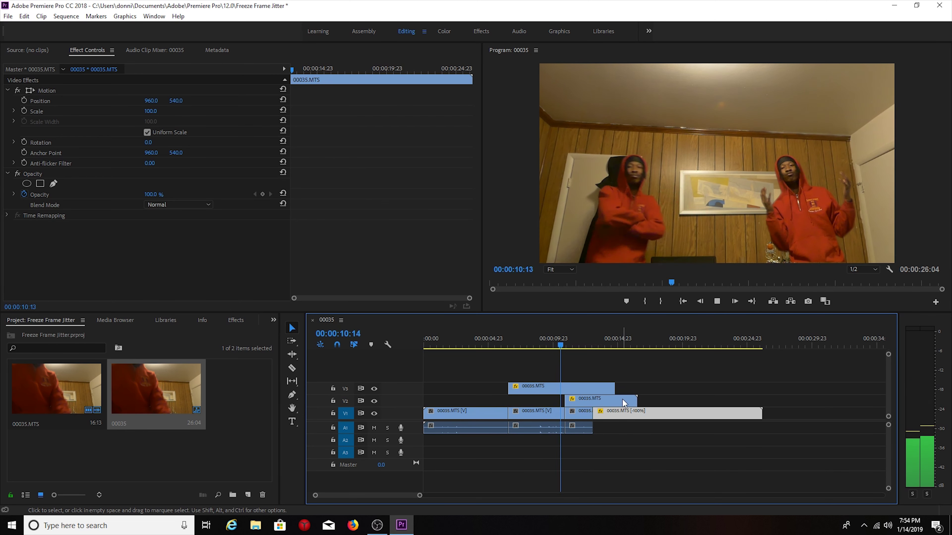
pyautogui.press('space')
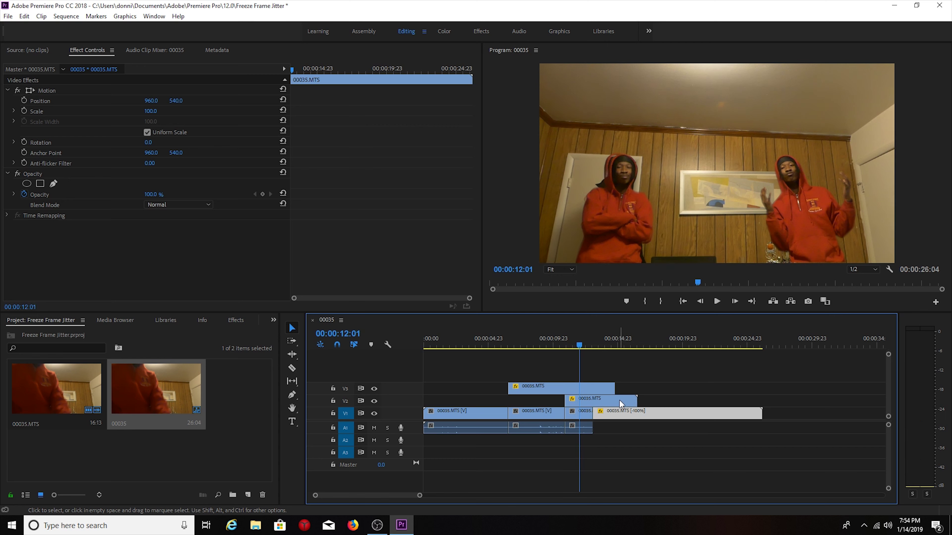
pyautogui.press('space')
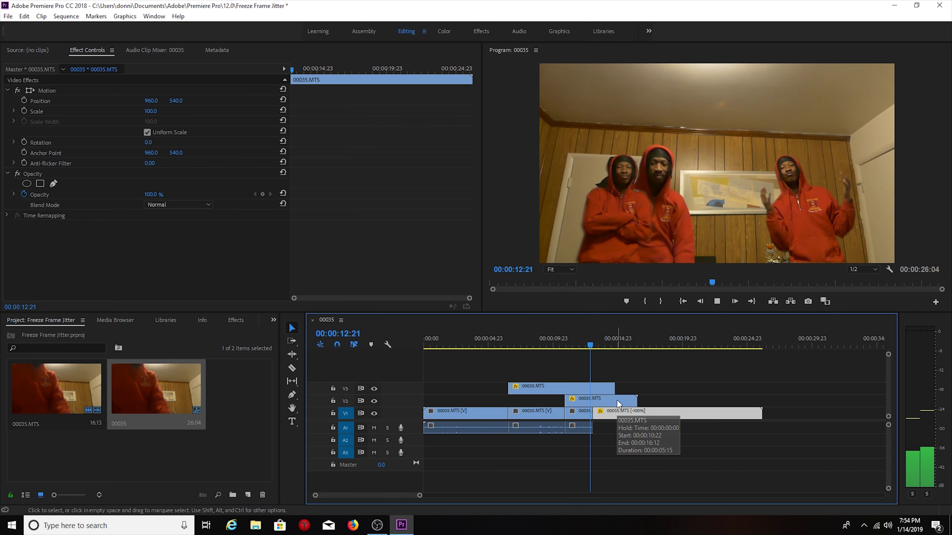
pyautogui.moveTo(613, 385); pyautogui.dragTo(771, 388)
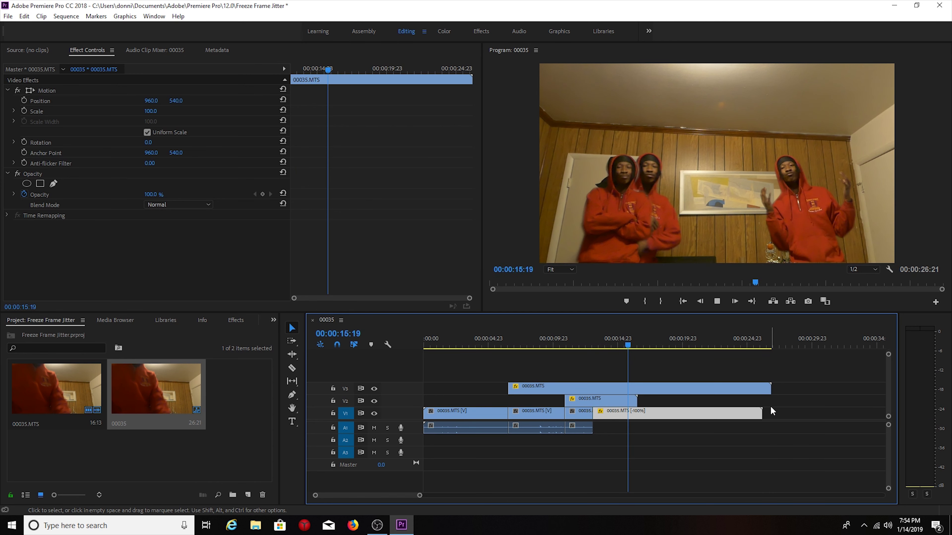
# Place the playhead at 00:00:19:14, stepping frame by frame to match the reversed V1 figure with the V3 frozen clone.
pyautogui.press('space')
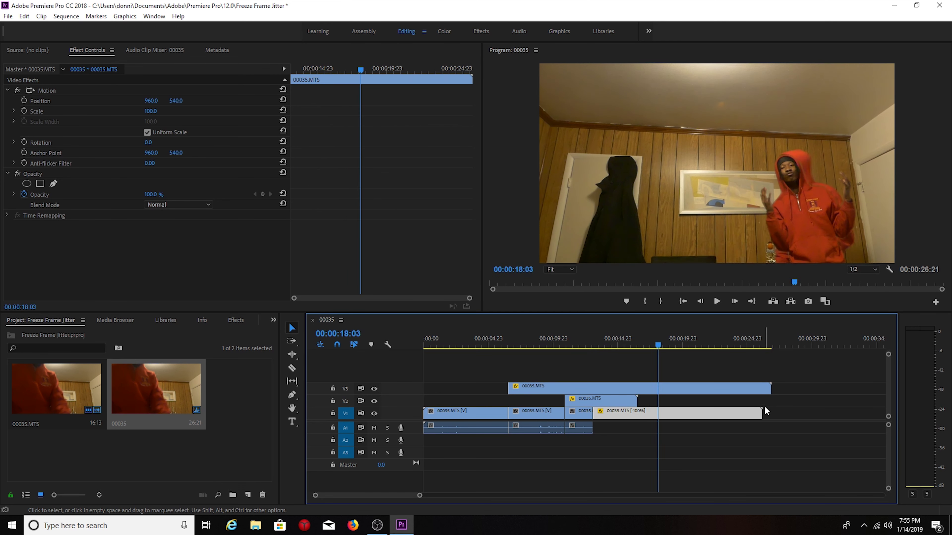
pyautogui.press('Right')
pyautogui.press('Right')
pyautogui.press('Right')
pyautogui.press('Right')
pyautogui.press('Right')
pyautogui.press('Right')
pyautogui.press('Right')
pyautogui.press('Right')
pyautogui.press('Right')
pyautogui.press('Right')
pyautogui.press('Right')
pyautogui.press('Right')
pyautogui.press('Right')
pyautogui.press('Right')
pyautogui.press('Right')
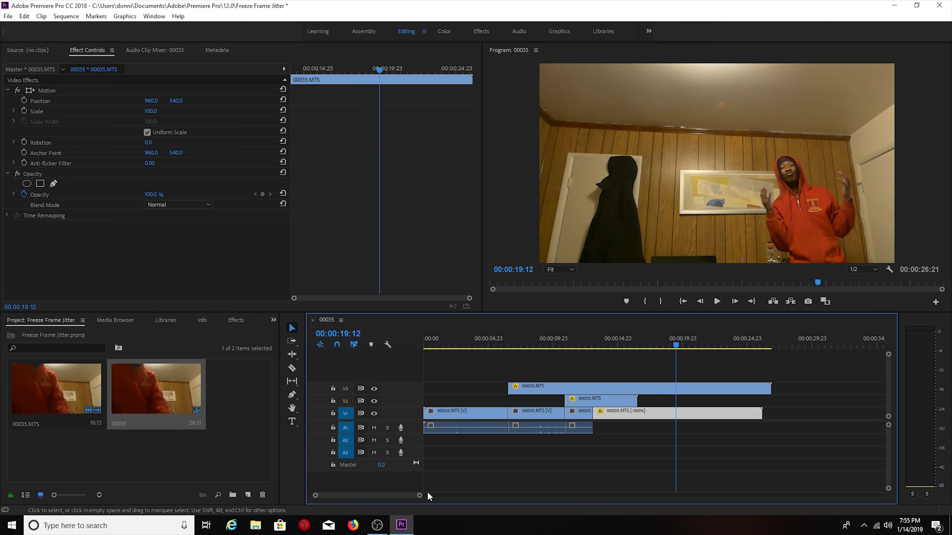
pyautogui.moveTo(419, 497); pyautogui.dragTo(396, 497)
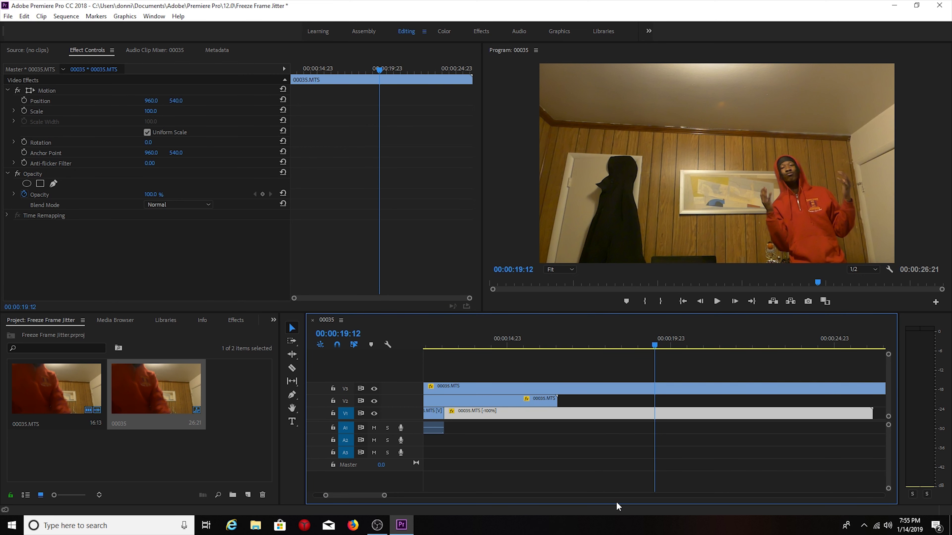
pyautogui.press('Left')
pyautogui.press('Left')
pyautogui.press('Left')
pyautogui.press('Left')
pyautogui.press('Left')
pyautogui.press('Left')
pyautogui.press('Left')
pyautogui.press('Left')
pyautogui.press('Left')
pyautogui.press('Left')
pyautogui.press('Right')
pyautogui.press('Right')
pyautogui.press('Right')
pyautogui.press('Right')
pyautogui.press('Right')
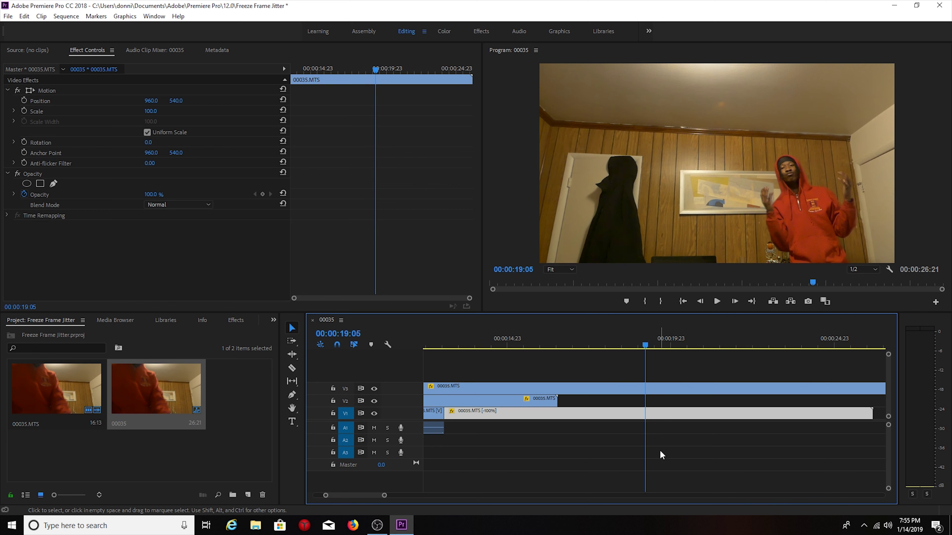
pyautogui.press('Right')
pyautogui.press('Right')
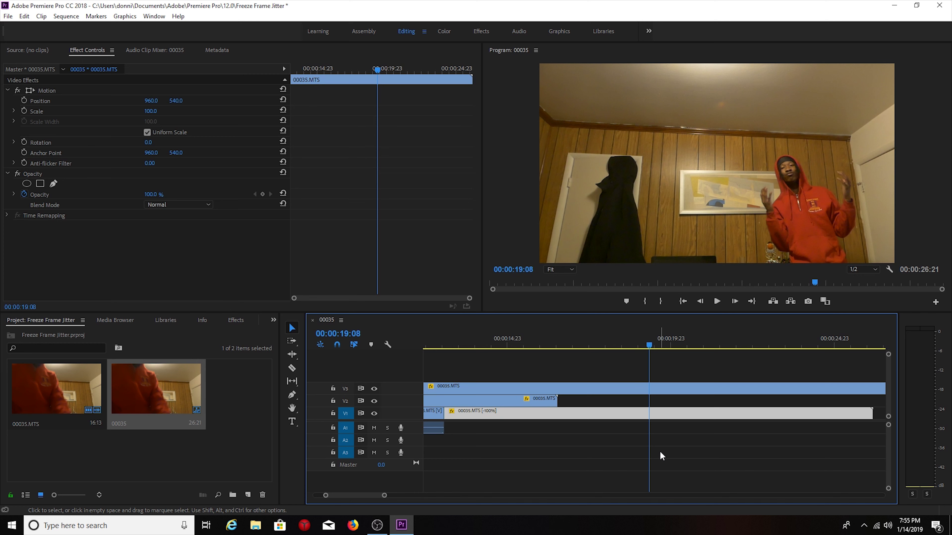
pyautogui.press('Right')
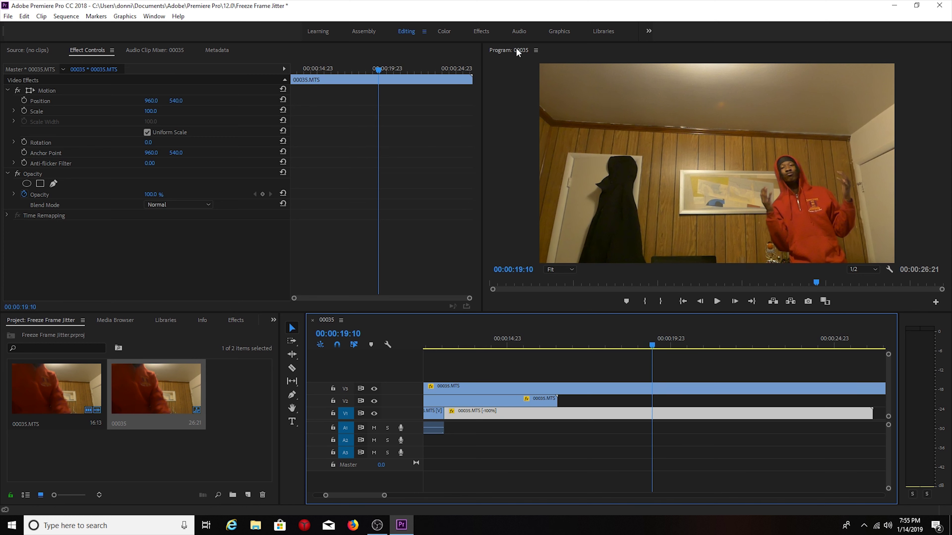
pyautogui.press('Right')
pyautogui.press('Right')
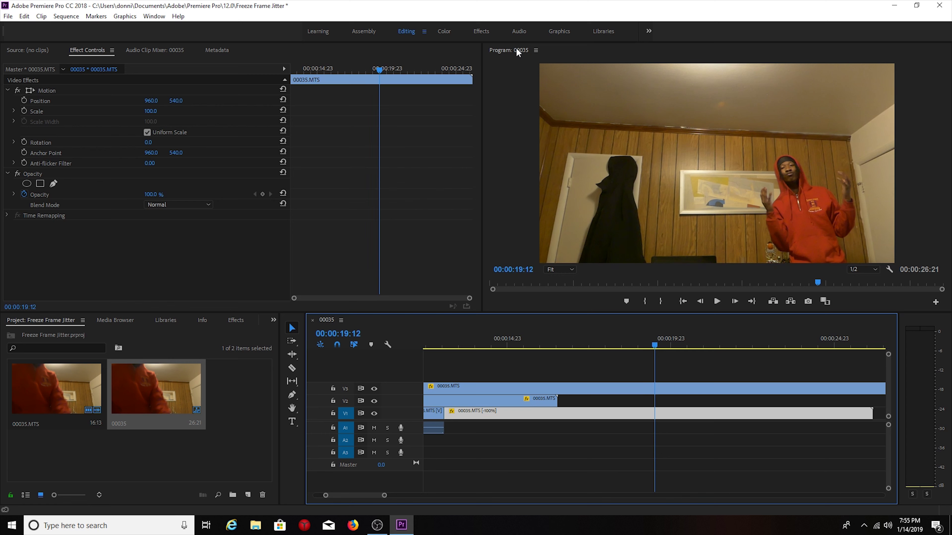
pyautogui.press('Right')
pyautogui.press('Right')
pyautogui.press('Right')
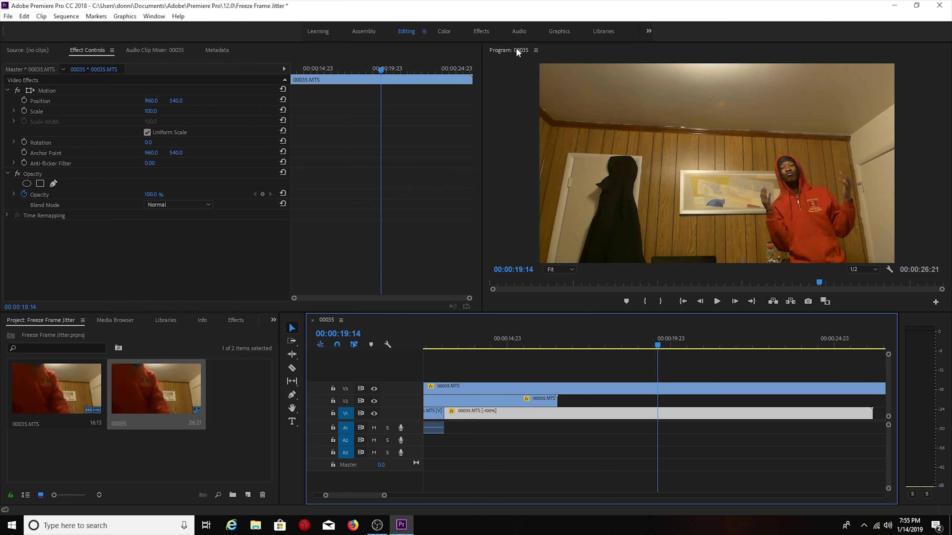
pyautogui.press('Left')
pyautogui.press('Left')
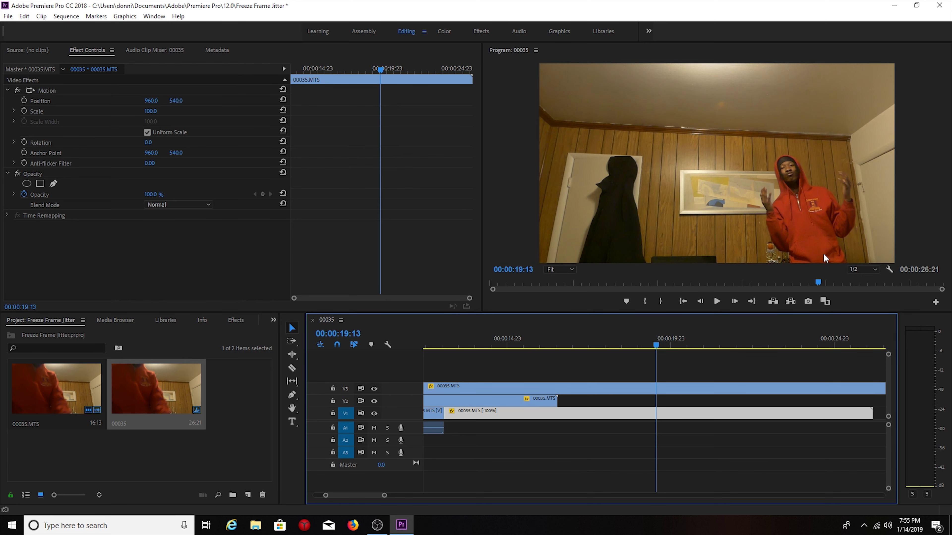
pyautogui.press('Right')
pyautogui.press('Left')
pyautogui.press('Right')
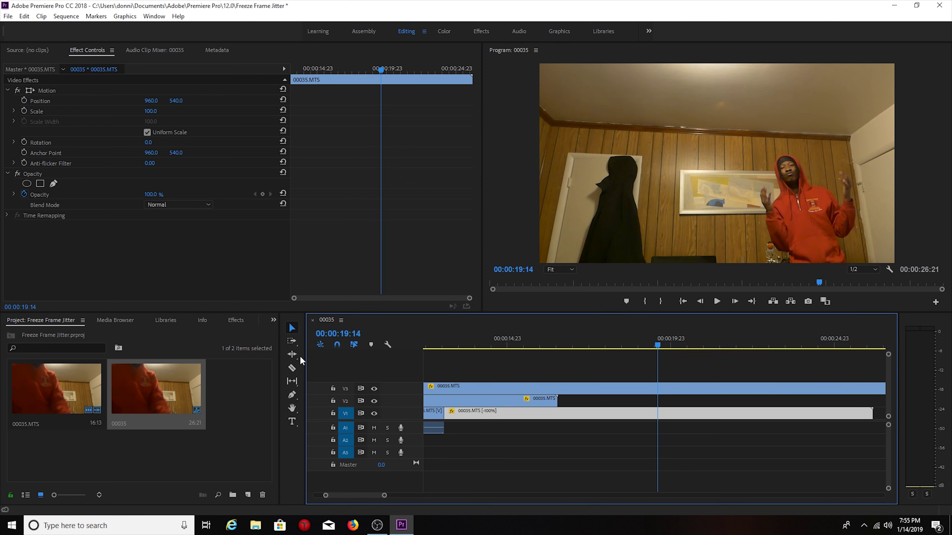
# Split the V3 frozen clip at 00:00:19:14 with the Razor tool and delete the portion after the cut.
pyautogui.click(292, 368)
pyautogui.click(657, 388)
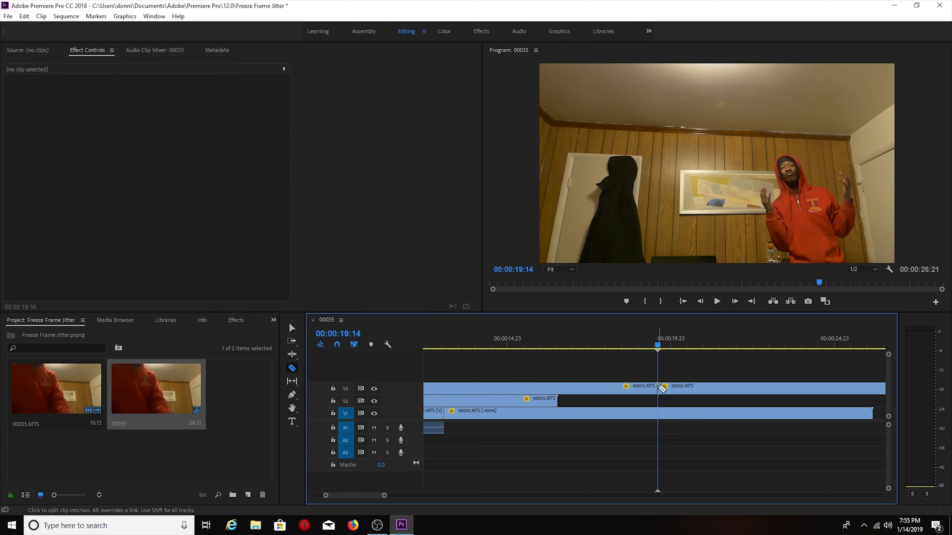
pyautogui.click(292, 328)
pyautogui.click(695, 390)
pyautogui.press('Delete')
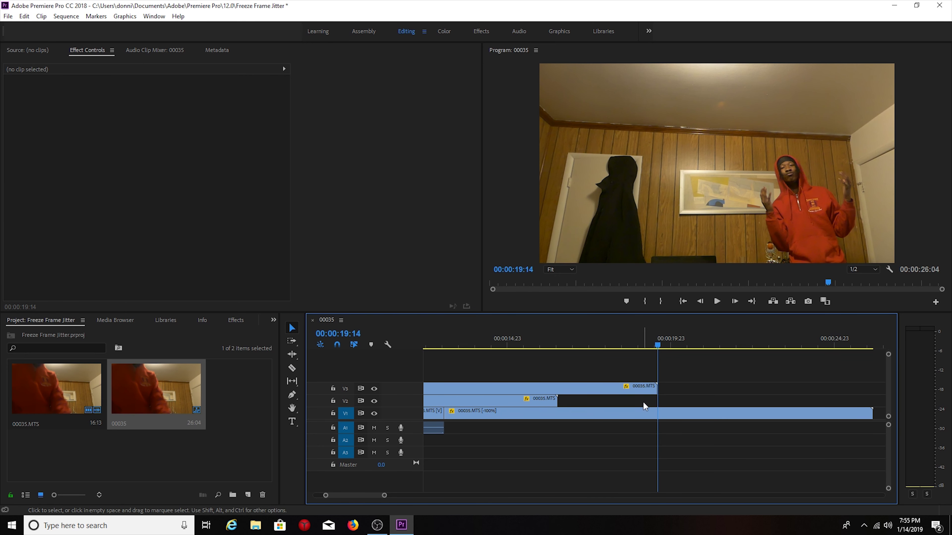
# Play back the end of the shortened V3 clip, and preview the sequence from its opening to 00:00:07:23.
pyautogui.moveTo(658, 442); pyautogui.dragTo(547, 435)
pyautogui.press('space')
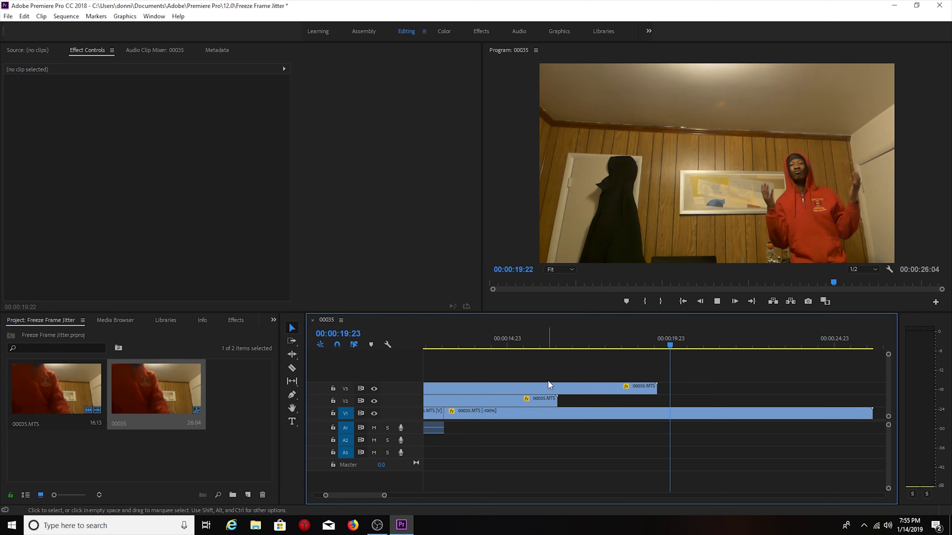
pyautogui.press('space')
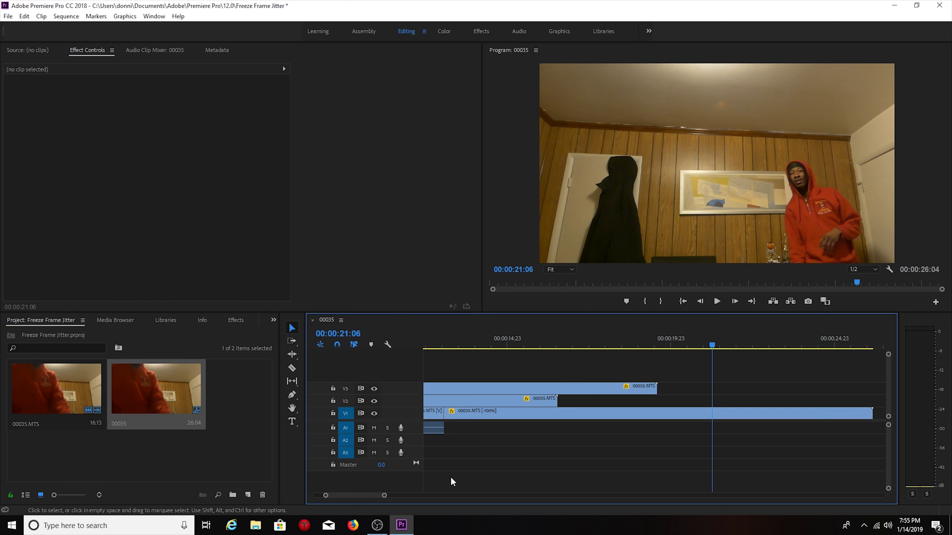
pyautogui.moveTo(384, 495); pyautogui.dragTo(469, 495)
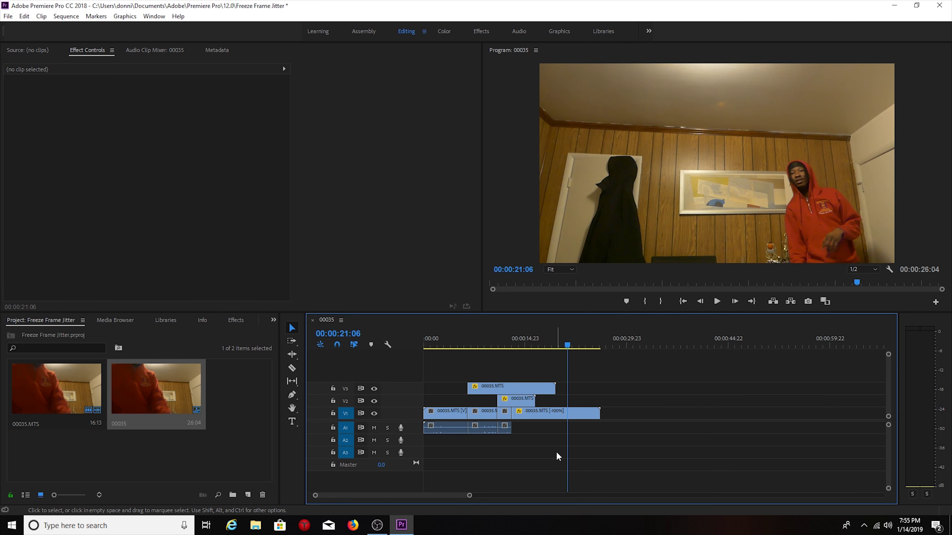
pyautogui.moveTo(568, 454); pyautogui.dragTo(440, 421)
pyautogui.press('space')
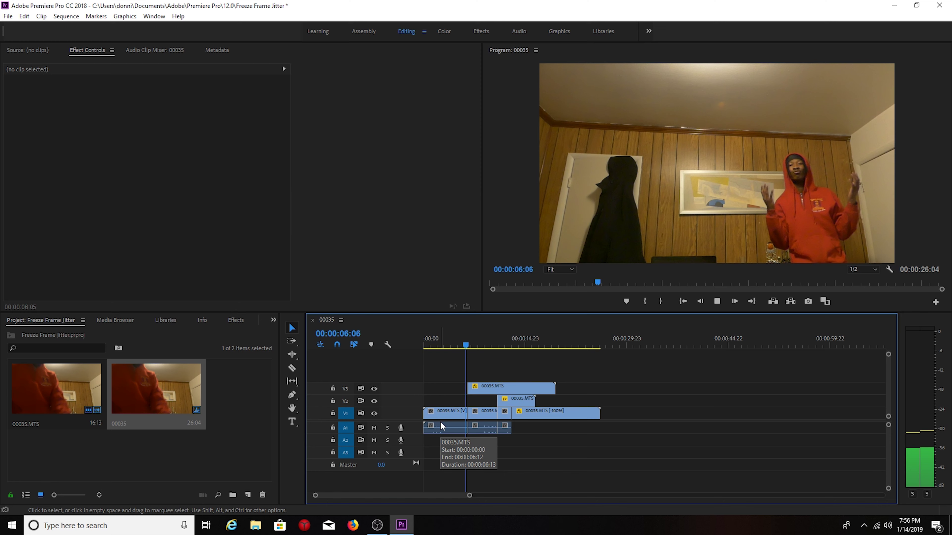
pyautogui.press('space')
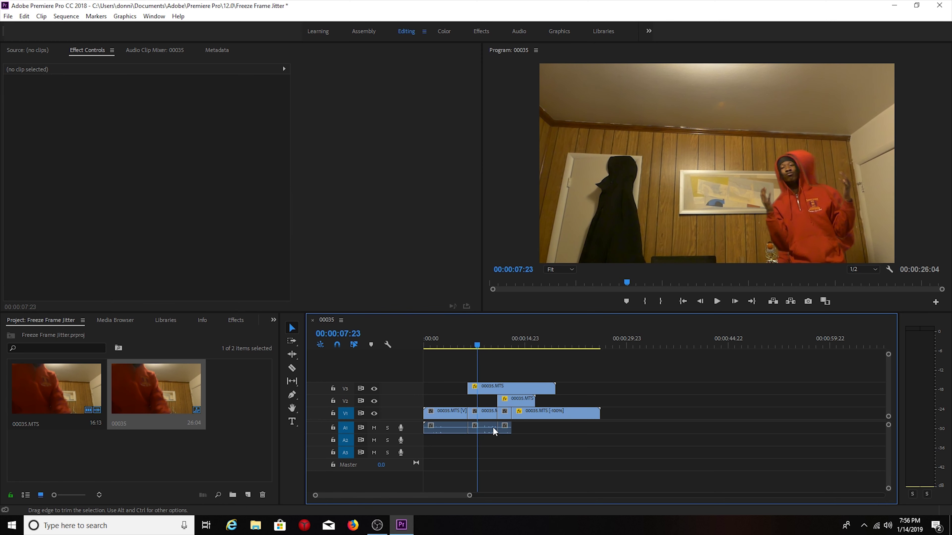
# Unlink the audio from the V1 clips and delete all audio on track A1.
pyautogui.rightClick(443, 433)
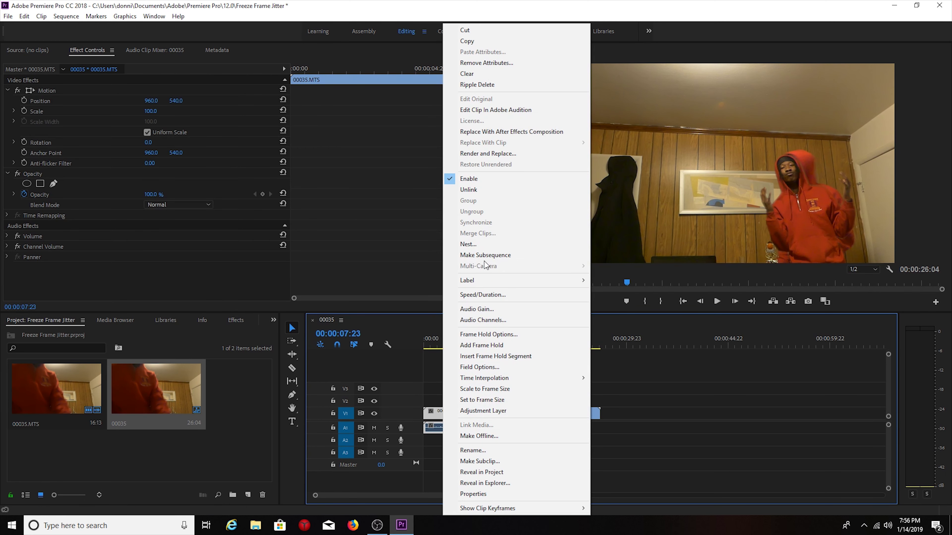
pyautogui.click(494, 189)
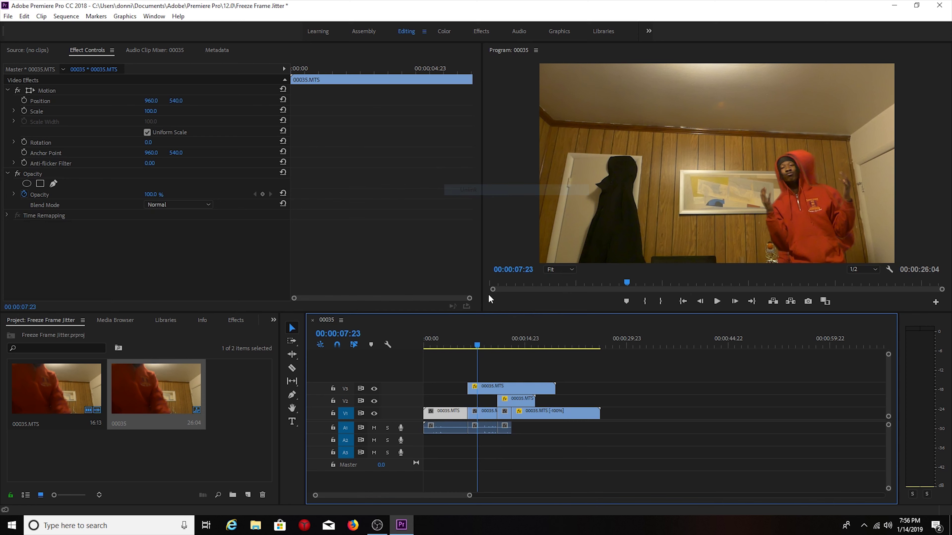
pyautogui.click(450, 427)
pyautogui.press('Delete')
pyautogui.rightClick(482, 430)
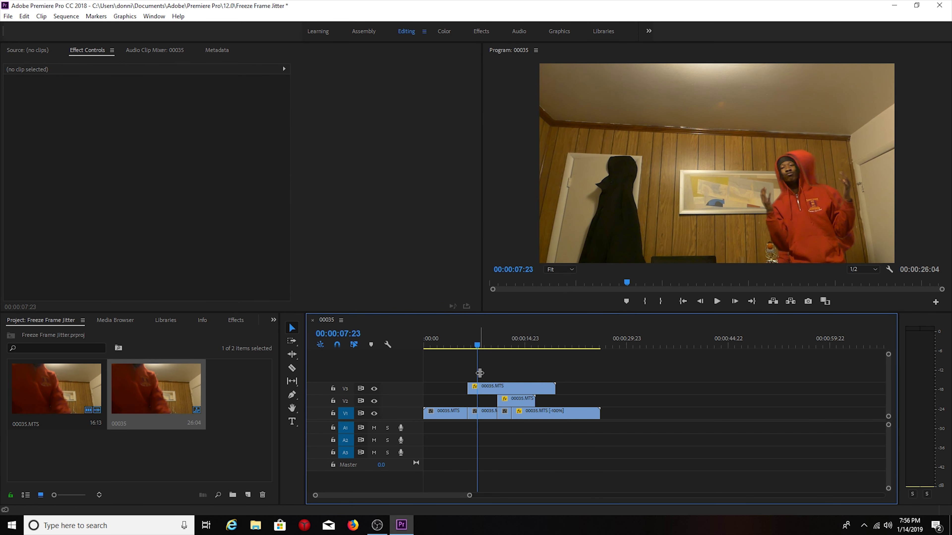
# Play into the reversed section and step from 00:00:14:02 to 00:00:15:11, comparing the moving figure with the V2 frozen clone.
pyautogui.press('space')
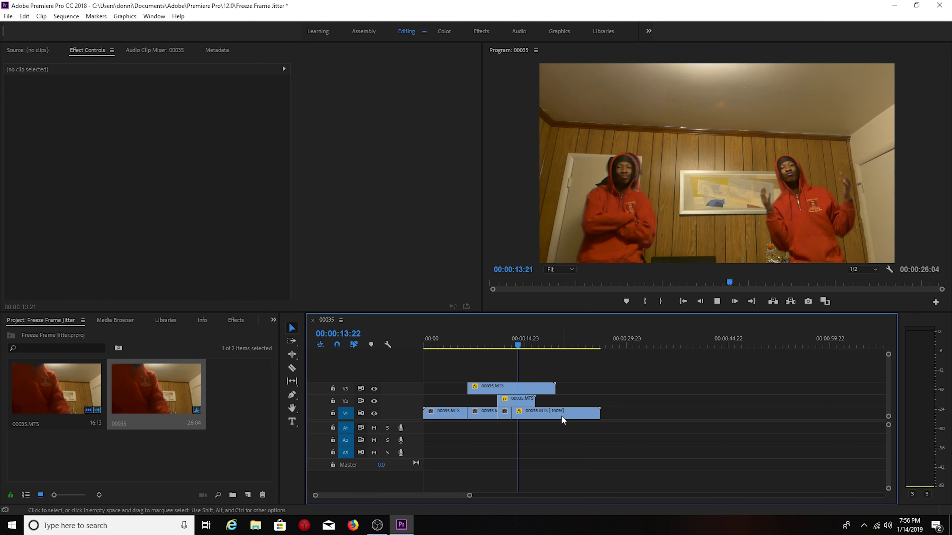
pyautogui.press('space')
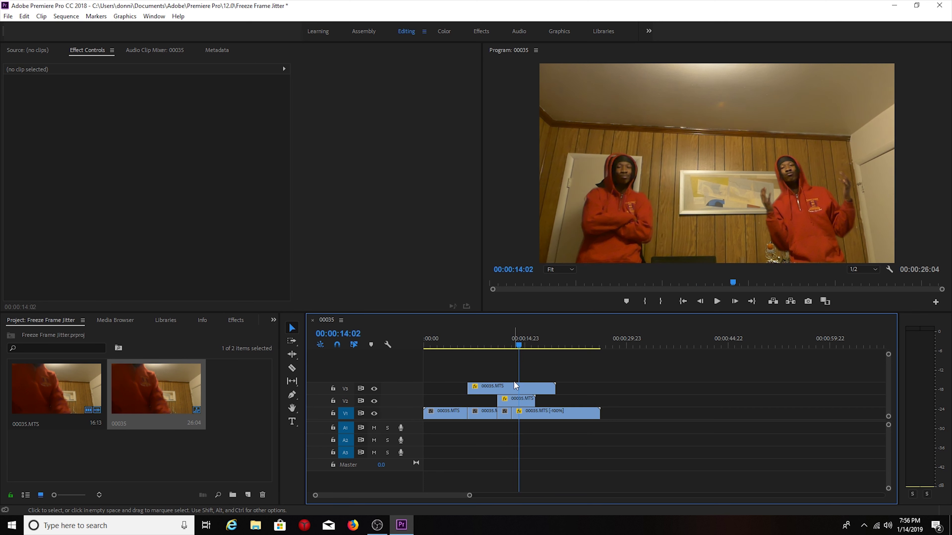
pyautogui.press('Right')
pyautogui.press('Right')
pyautogui.press('Right')
pyautogui.press('Right')
pyautogui.press('Right')
pyautogui.press('Right')
pyautogui.press('Right')
pyautogui.press('Right')
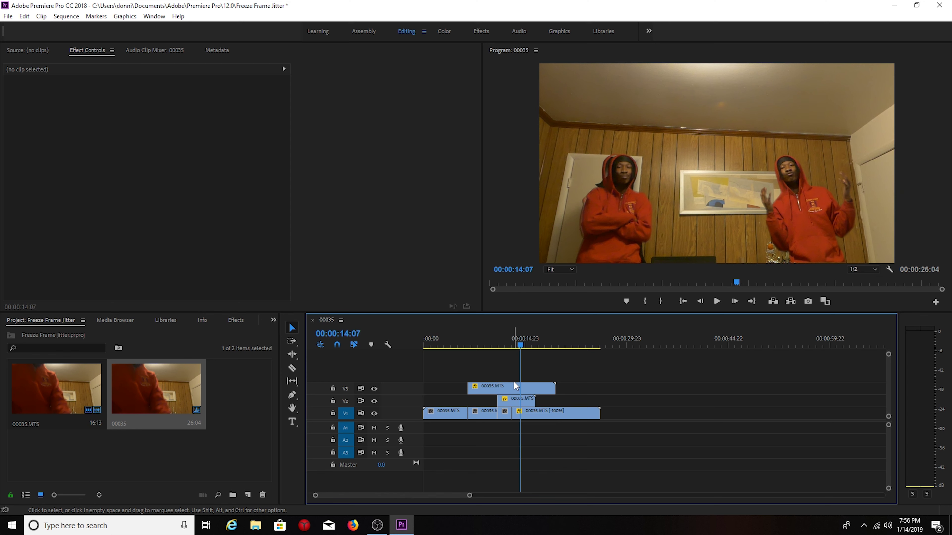
pyautogui.press('Right')
pyautogui.press('Right')
pyautogui.press('Right')
pyautogui.press('Right')
pyautogui.press('Right')
pyautogui.press('Right')
pyautogui.press('Right')
pyautogui.press('Right')
pyautogui.press('Right')
pyautogui.press('Right')
pyautogui.press('Right')
pyautogui.press('Right')
pyautogui.press('Right')
pyautogui.press('Right')
pyautogui.press('Right')
pyautogui.press('Right')
pyautogui.press('Right')
pyautogui.press('Right')
pyautogui.press('Right')
pyautogui.press('Right')
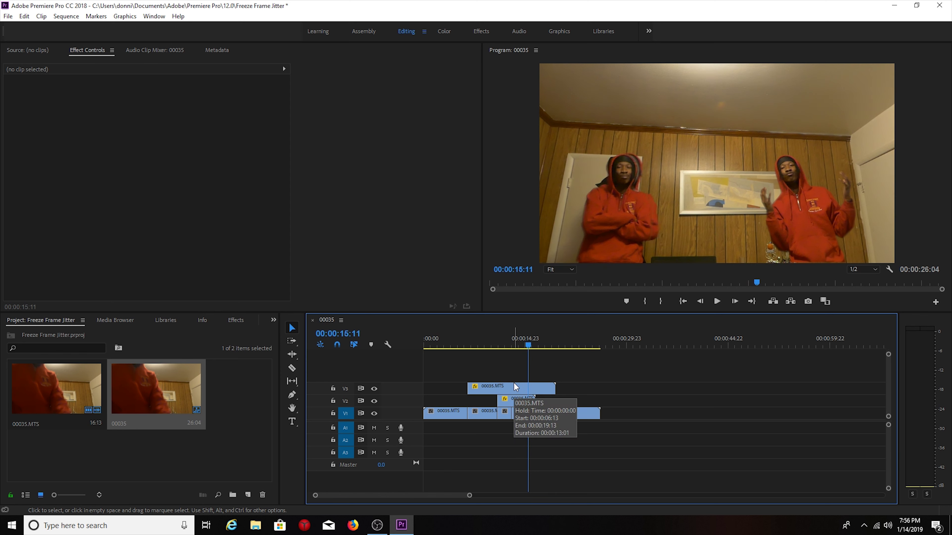
# Find the frame where the reversed figure meets the V2 frozen clone and trim the V2 clip's end to 00:00:15:06.
pyautogui.press('End')
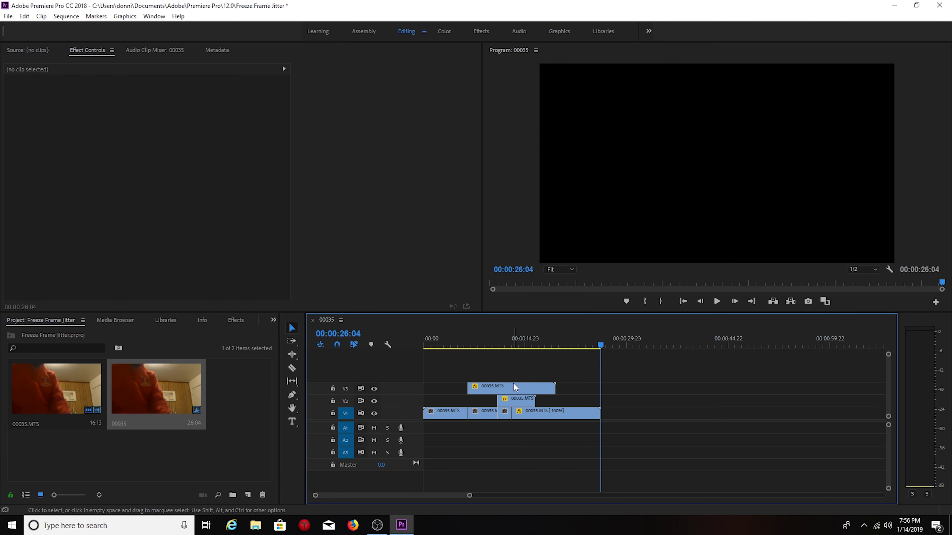
pyautogui.click(595, 373)
pyautogui.moveTo(595, 374); pyautogui.dragTo(523, 379)
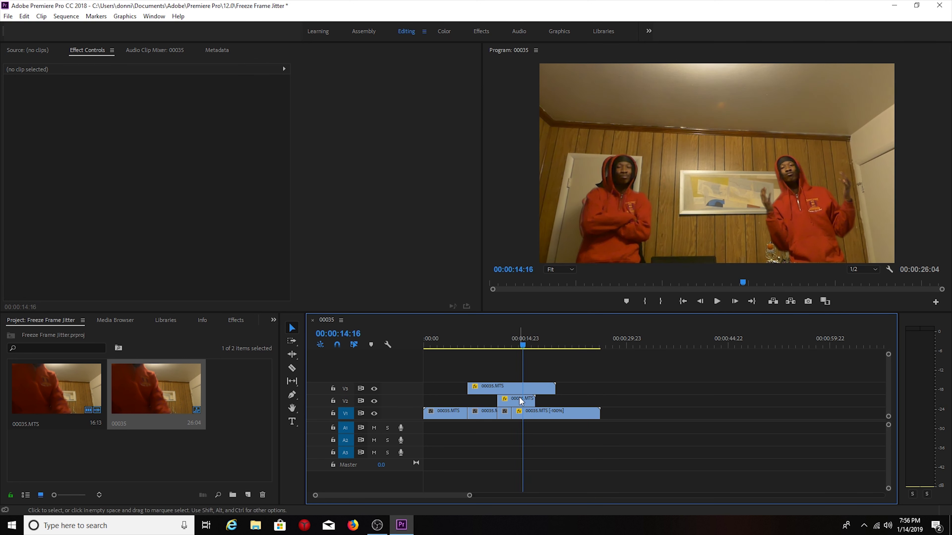
pyautogui.press('Right')
pyautogui.press('Right')
pyautogui.press('Right')
pyautogui.press('Right')
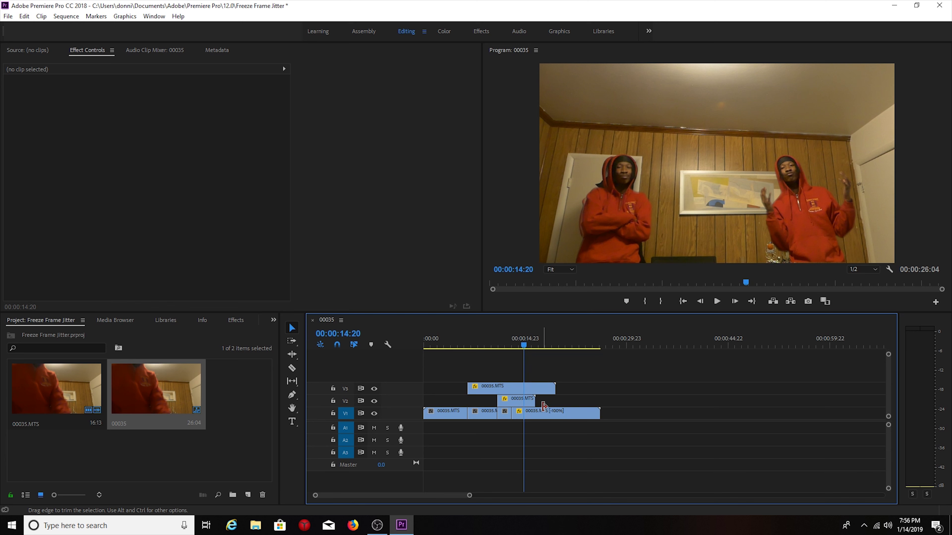
pyautogui.press('Right')
pyautogui.press('Right')
pyautogui.press('Right')
pyautogui.press('Right')
pyautogui.press('Right')
pyautogui.press('Right')
pyautogui.press('Right')
pyautogui.press('Right')
pyautogui.press('Right')
pyautogui.press('Right')
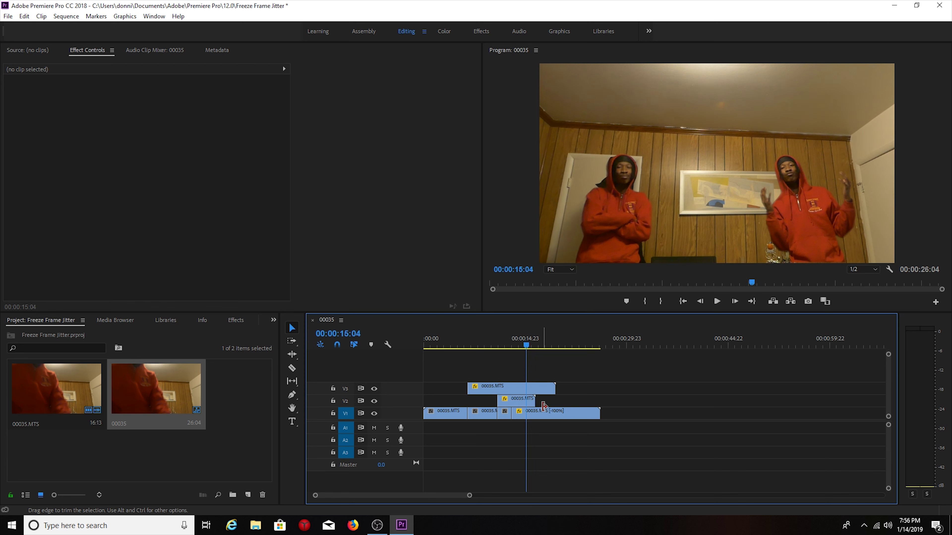
pyautogui.press('Right')
pyautogui.press('Left')
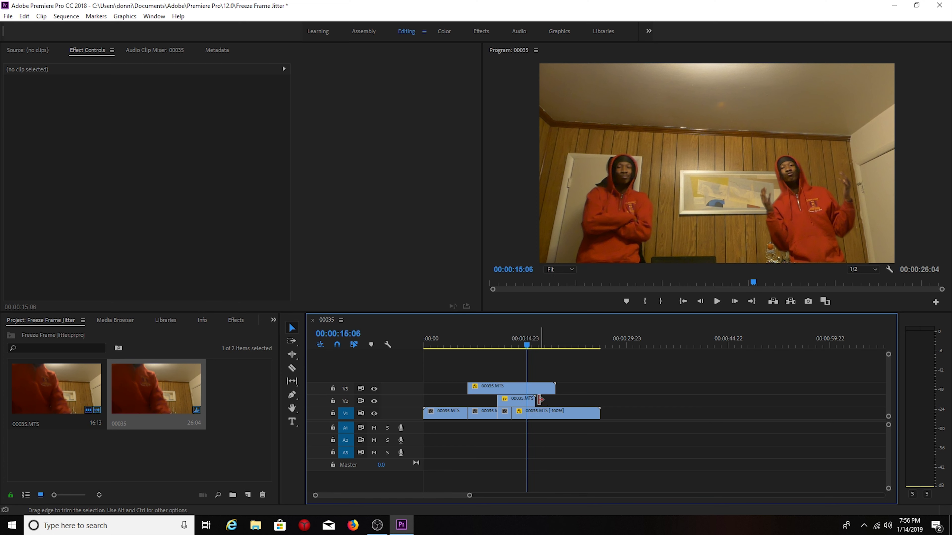
pyautogui.moveTo(532, 401); pyautogui.dragTo(530, 402)
# Play the whole sequence from the start to review the clone effect through the reversed section.
pyautogui.moveTo(527, 342); pyautogui.dragTo(465, 367)
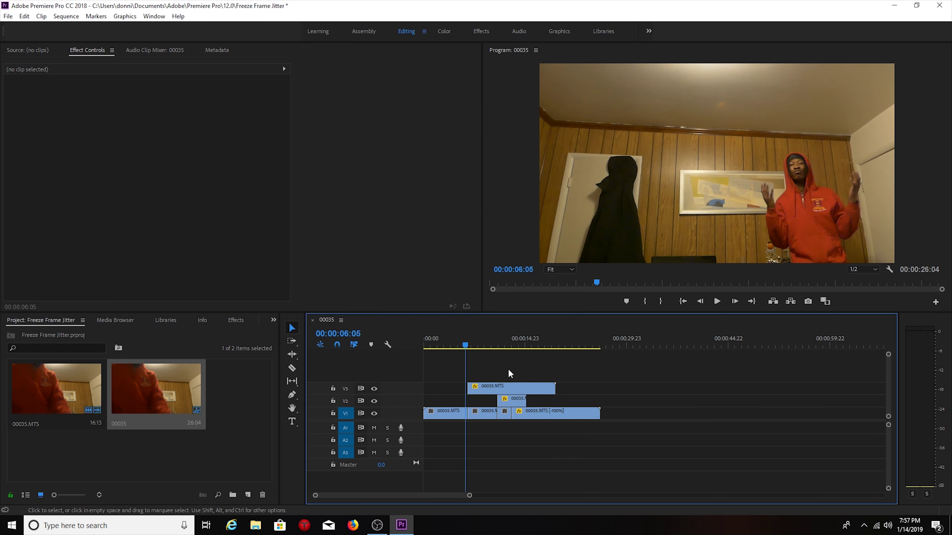
pyautogui.press('Home')
pyautogui.press('space')
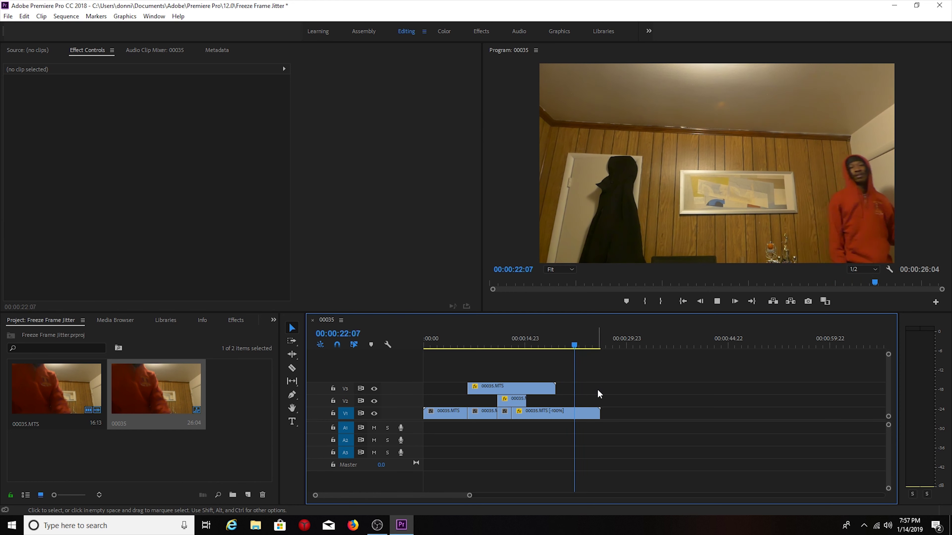
# Stop playback and trim the end of the reversed V1 clip to 00:00:22:15.
pyautogui.press('space')
pyautogui.moveTo(599, 412); pyautogui.dragTo(579, 412)
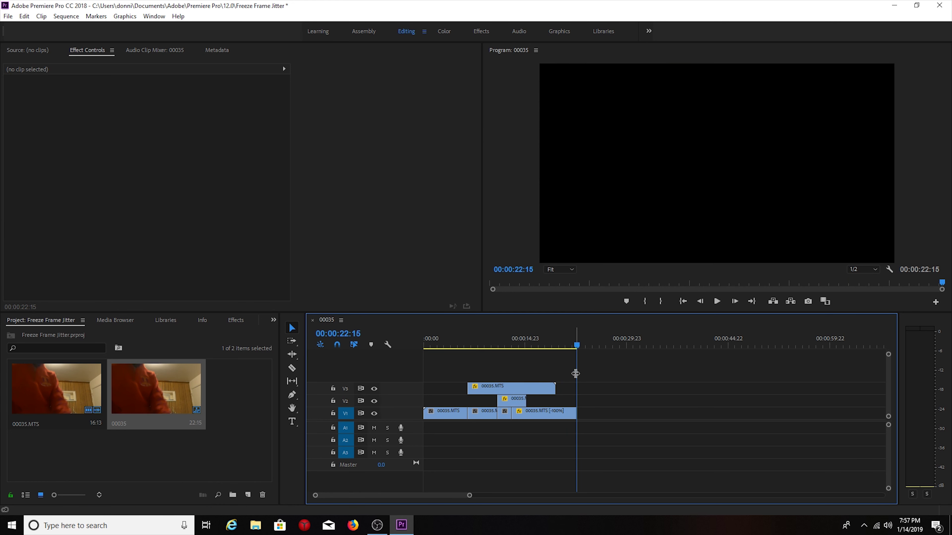
pyautogui.hotkey('shift', 'k')
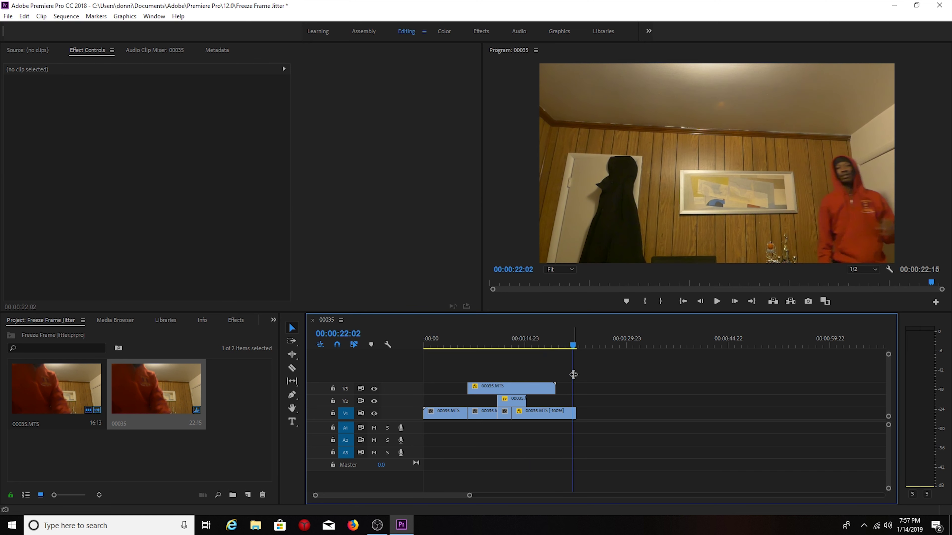